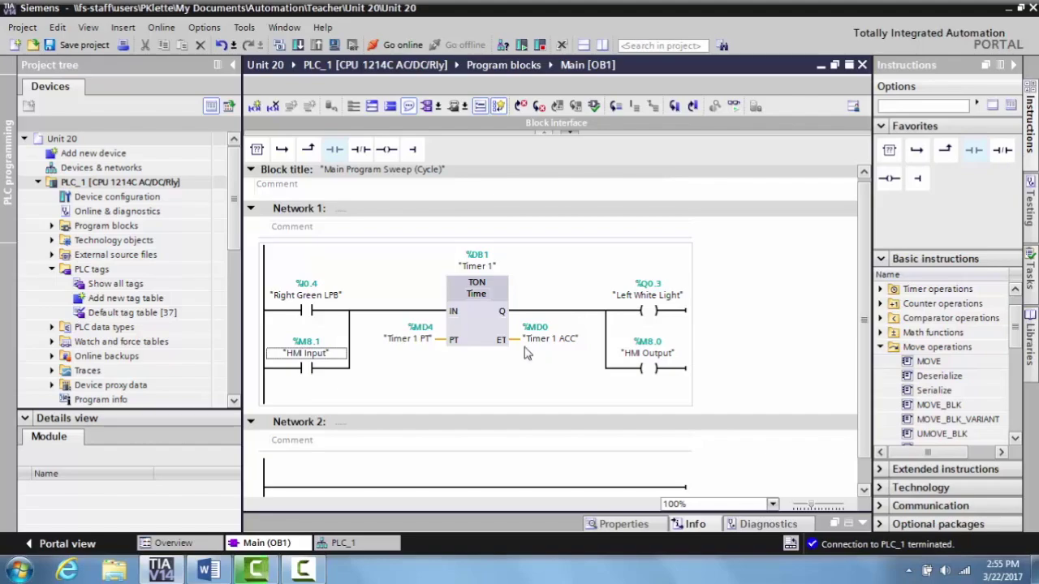
- Add a 7" KTP700 Basic HMI device, article number 6AV2 123-2GB03-0AX0, to the project using the device wizard
{"action": "double_click", "coordinate": [93, 154]}
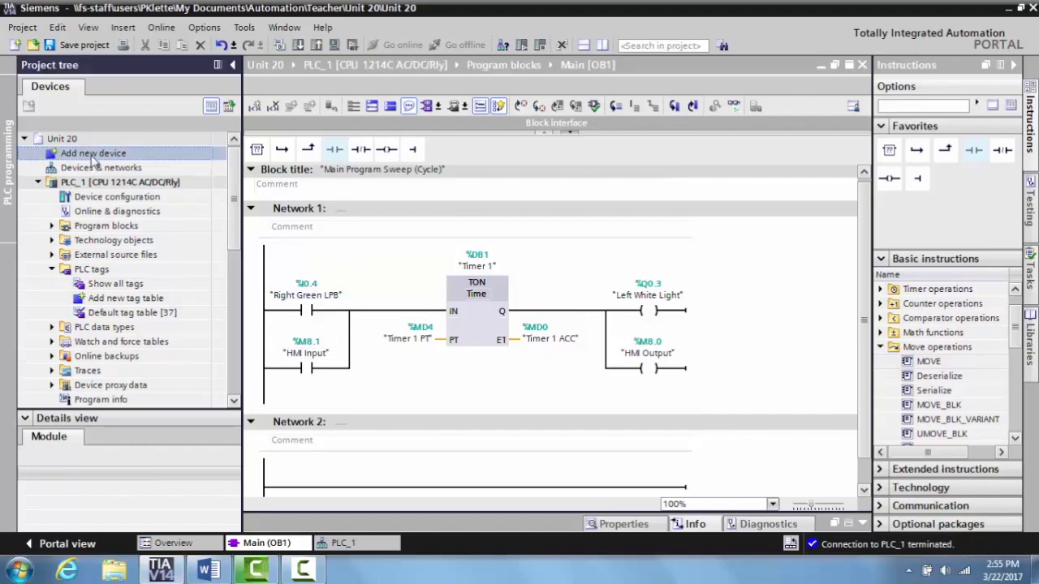
{"action": "left_click", "coordinate": [391, 169]}
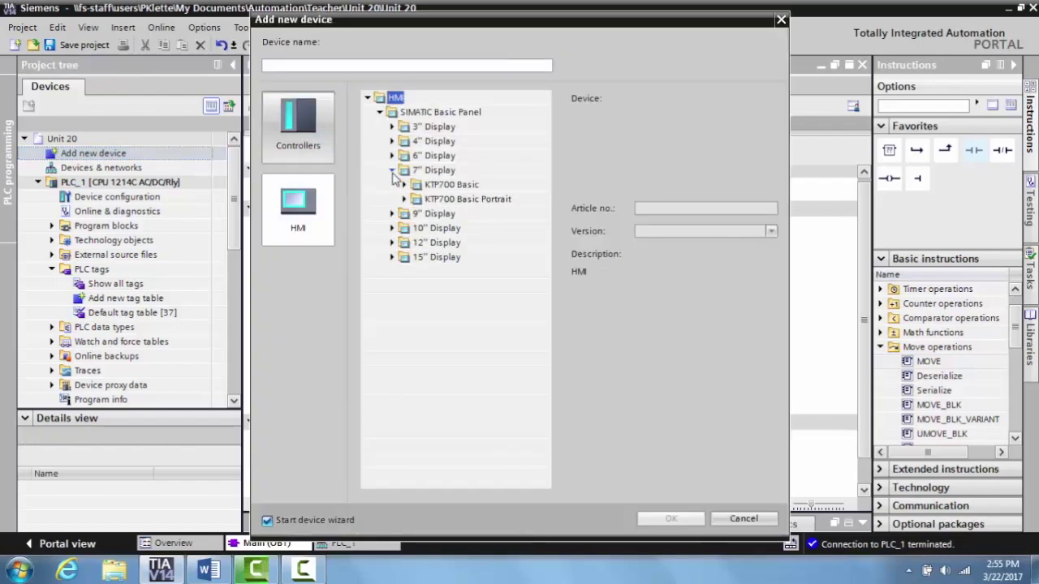
{"action": "left_click", "coordinate": [404, 185]}
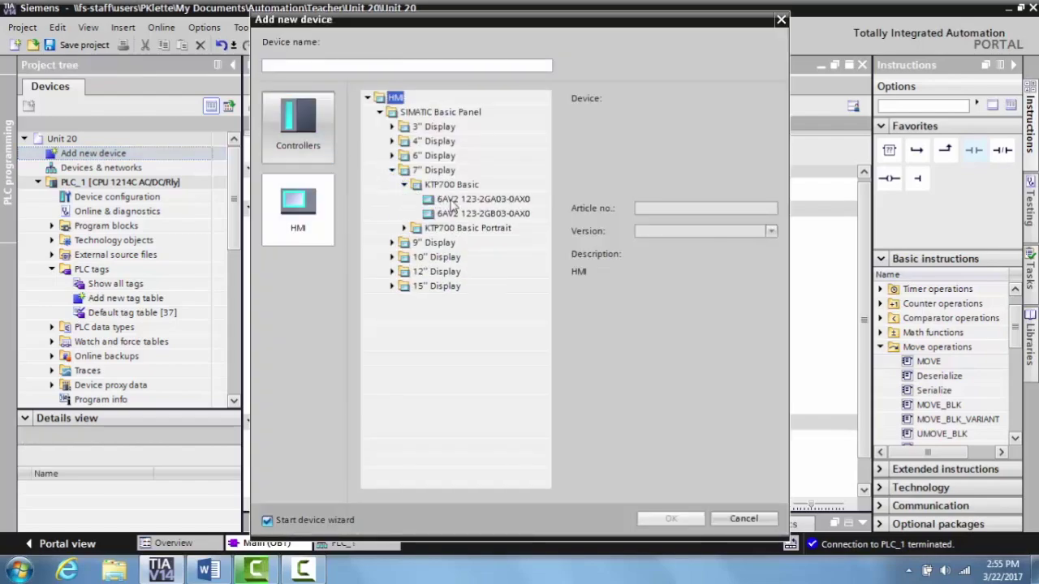
{"action": "left_click", "coordinate": [469, 216]}
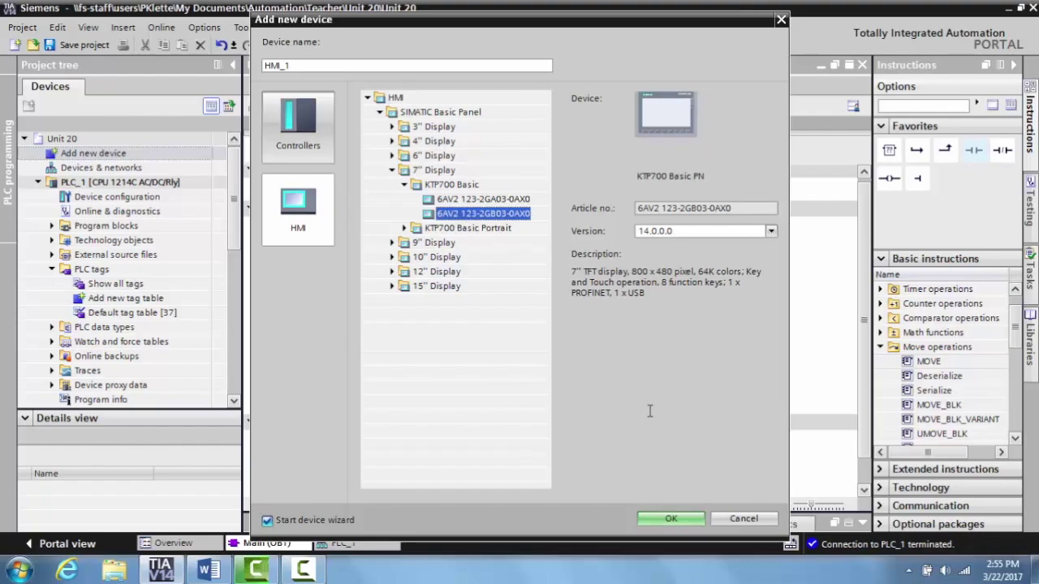
{"action": "left_click", "coordinate": [671, 520]}
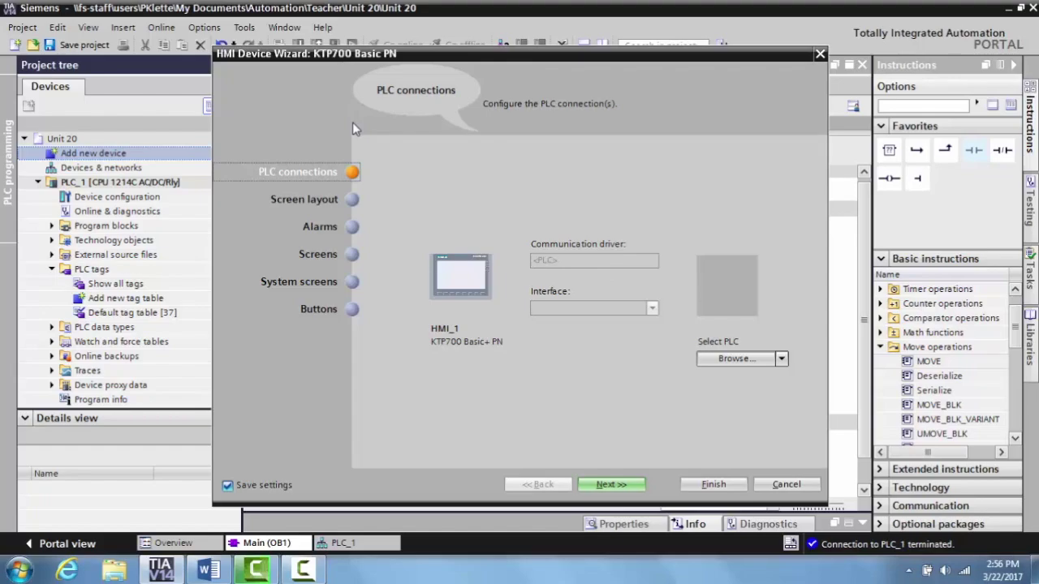
- Connect the HMI panel to PLC_1 in the device wizard and proceed to the screen layout settings
{"action": "left_click", "coordinate": [780, 359]}
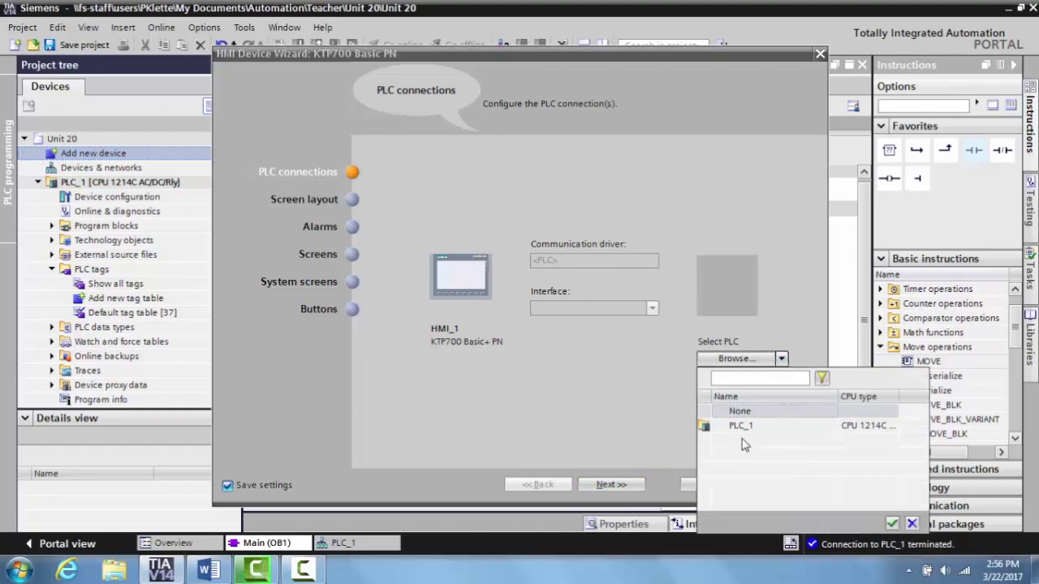
{"action": "left_click", "coordinate": [745, 430]}
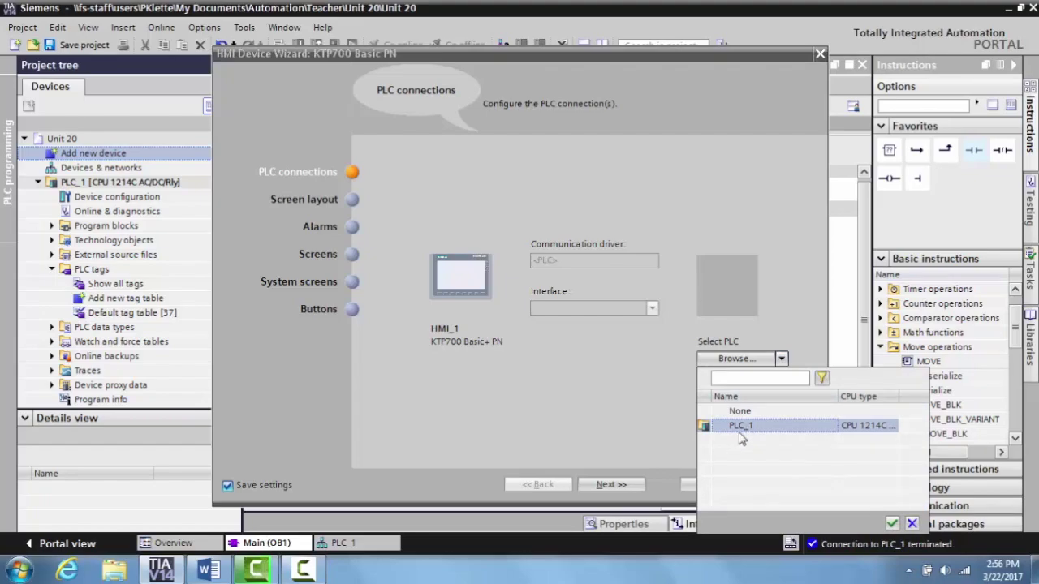
{"action": "left_click", "coordinate": [892, 524]}
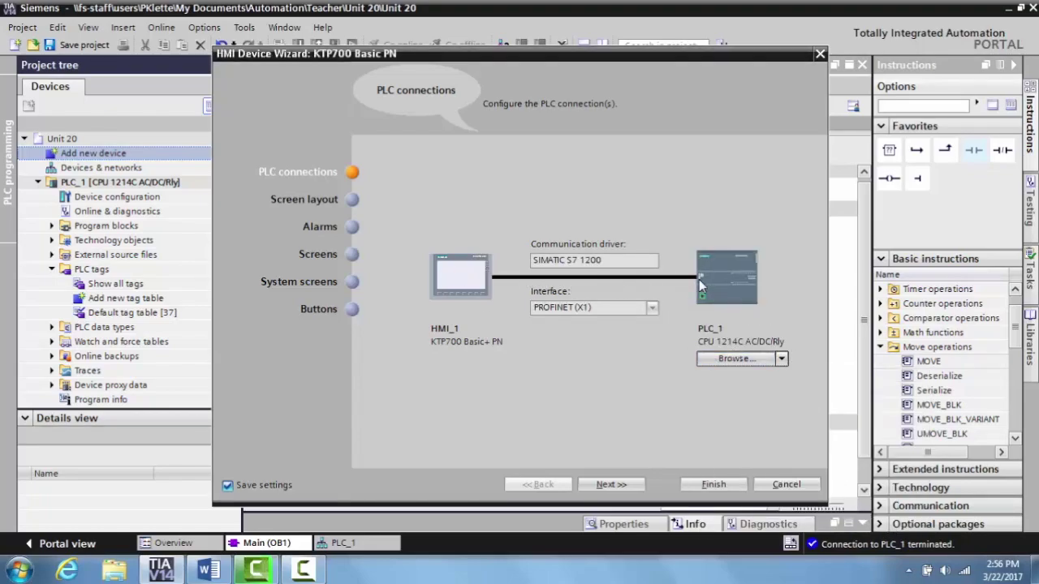
{"action": "left_click", "coordinate": [611, 485]}
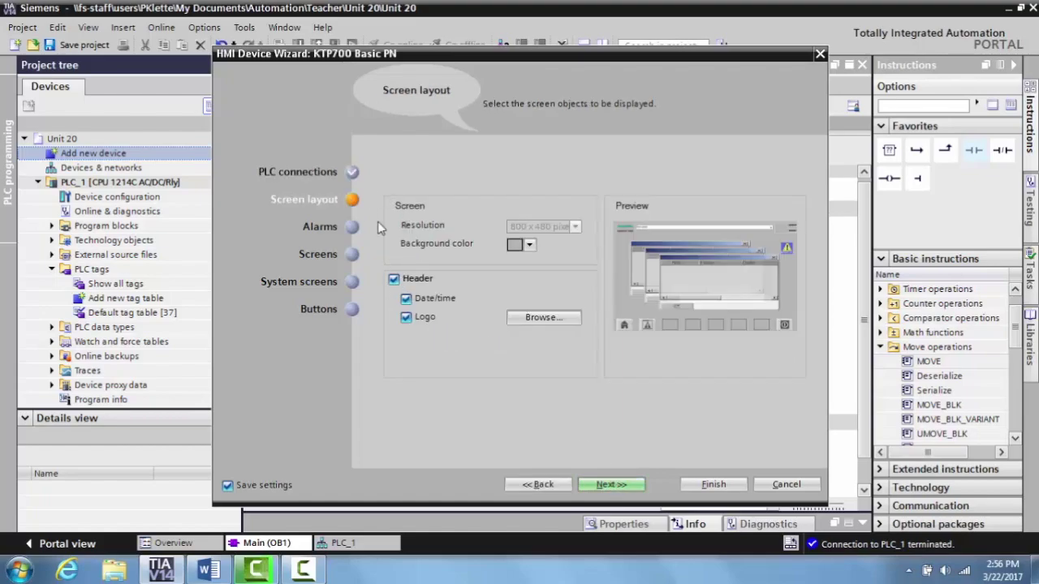
- Exclude the logo from the HMI screen header and accept the default alarm settings
{"action": "left_click", "coordinate": [406, 318]}
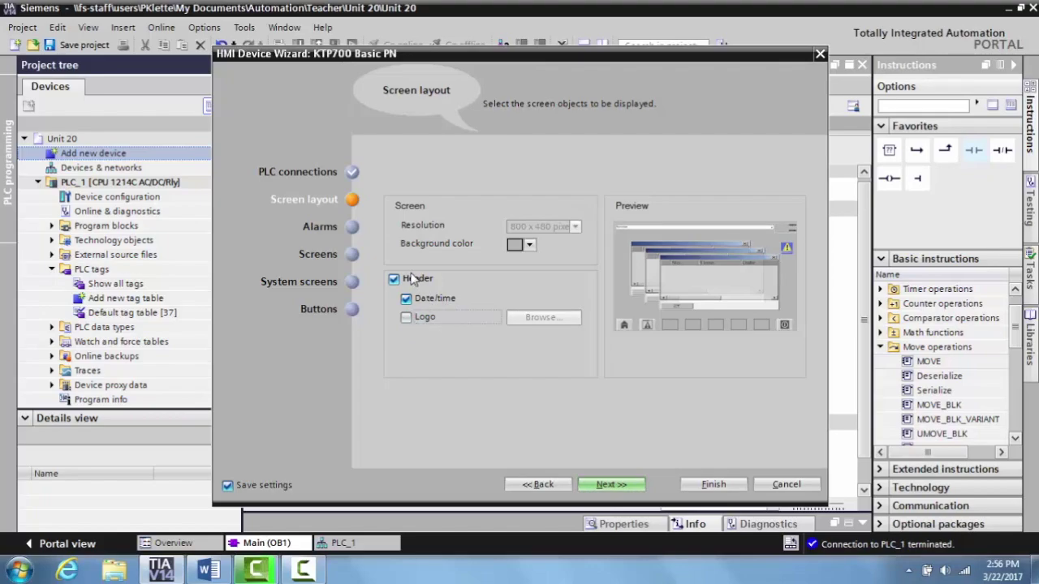
{"action": "left_click", "coordinate": [614, 485]}
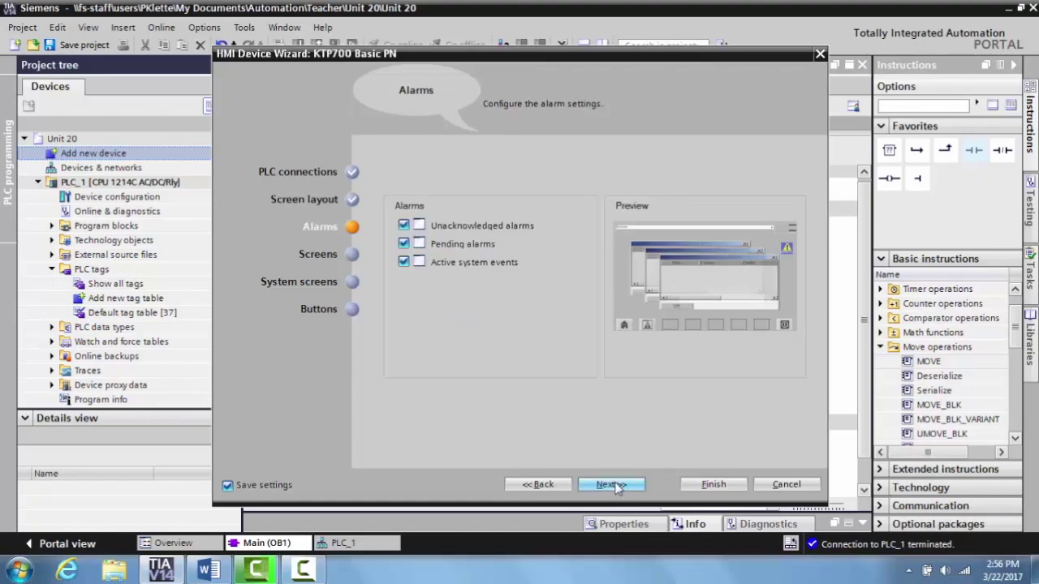
{"action": "left_click", "coordinate": [614, 485]}
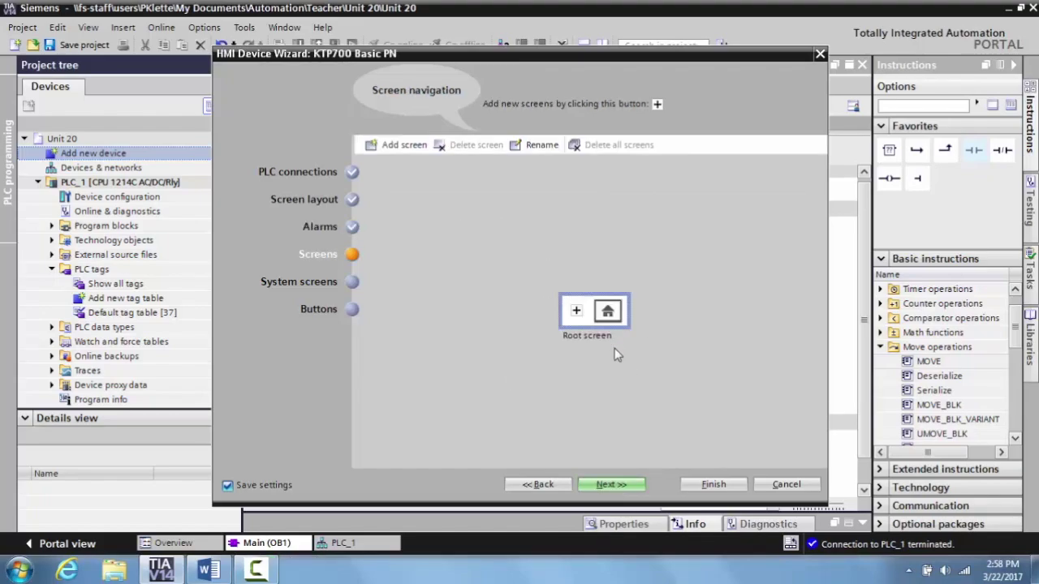
- Add a screen named Output under the root screen, and add a second screen branching from the root screen
{"action": "left_click", "coordinate": [576, 312]}
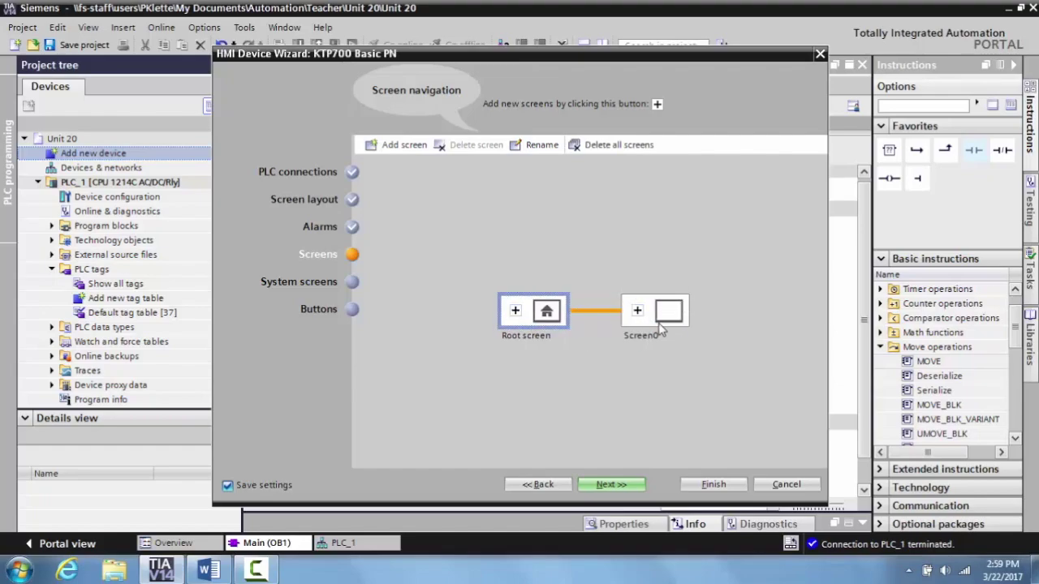
{"action": "left_click", "coordinate": [537, 146]}
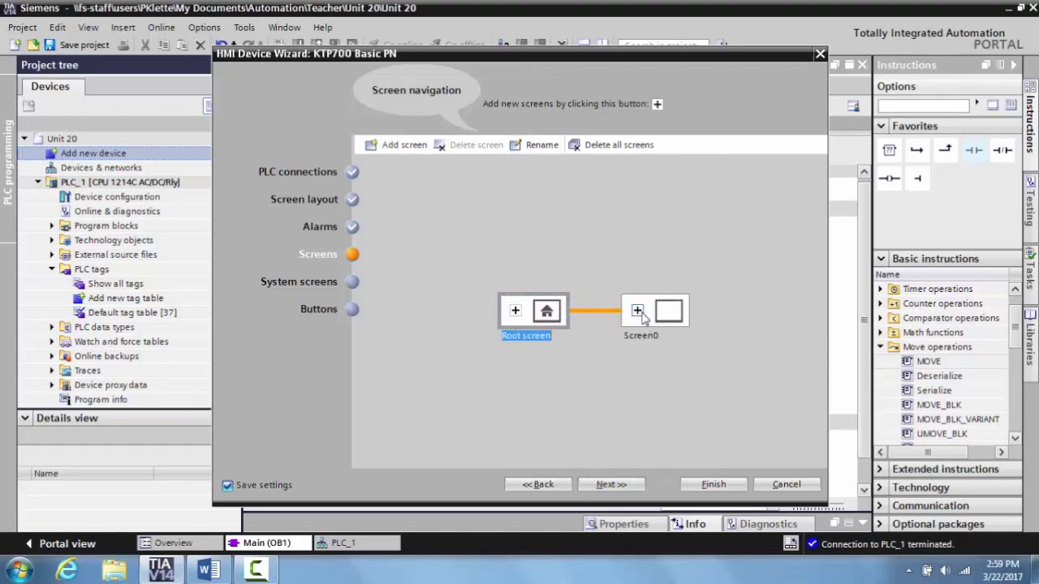
{"action": "key", "text": "Tab"}
{"action": "left_click", "coordinate": [546, 149]}
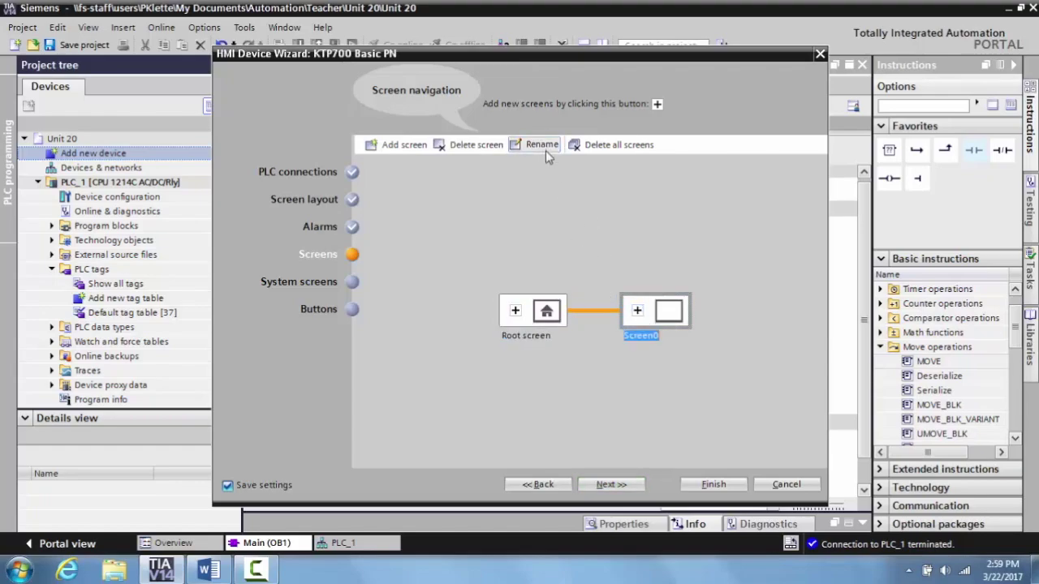
{"action": "type", "text": "Output"}
{"action": "key", "text": "Return"}
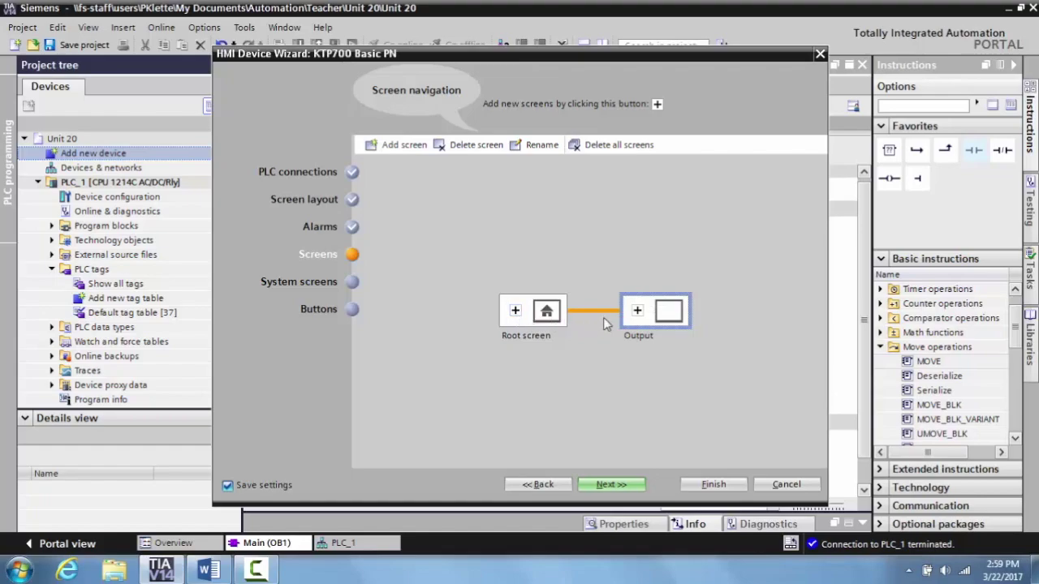
{"action": "left_click", "coordinate": [515, 313]}
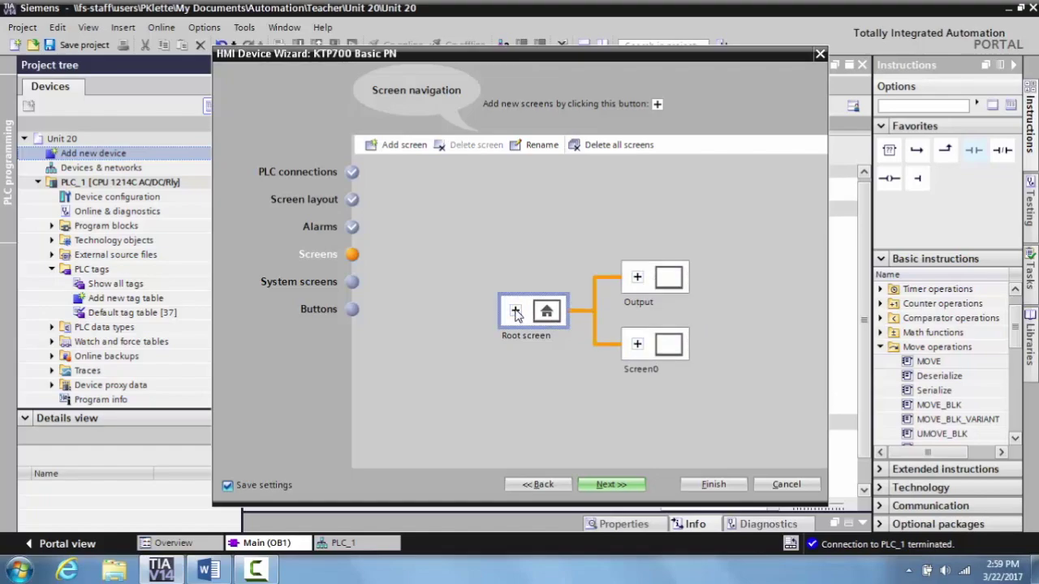
{"action": "left_click", "coordinate": [638, 344]}
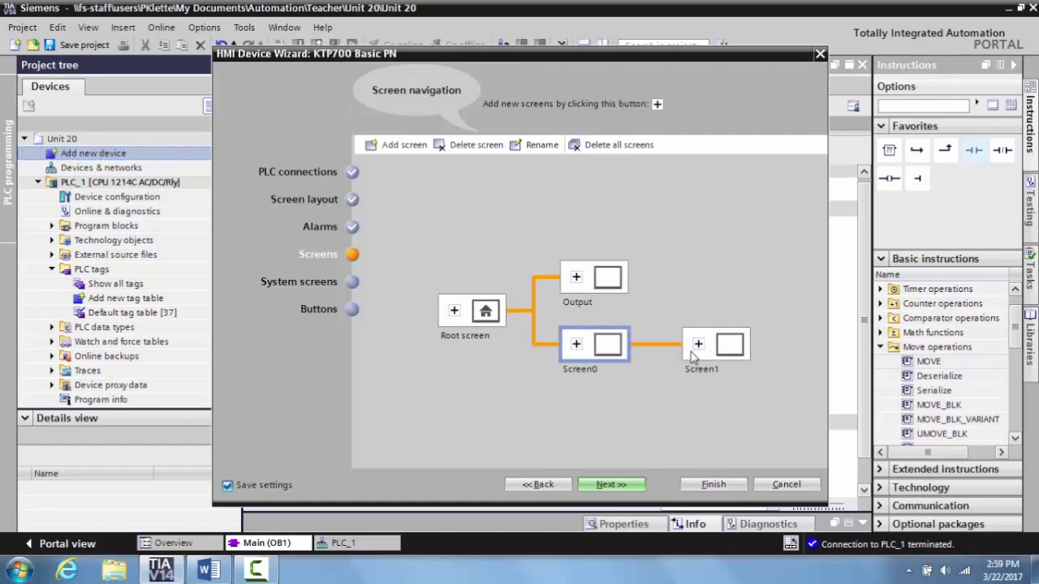
{"action": "left_click", "coordinate": [706, 355]}
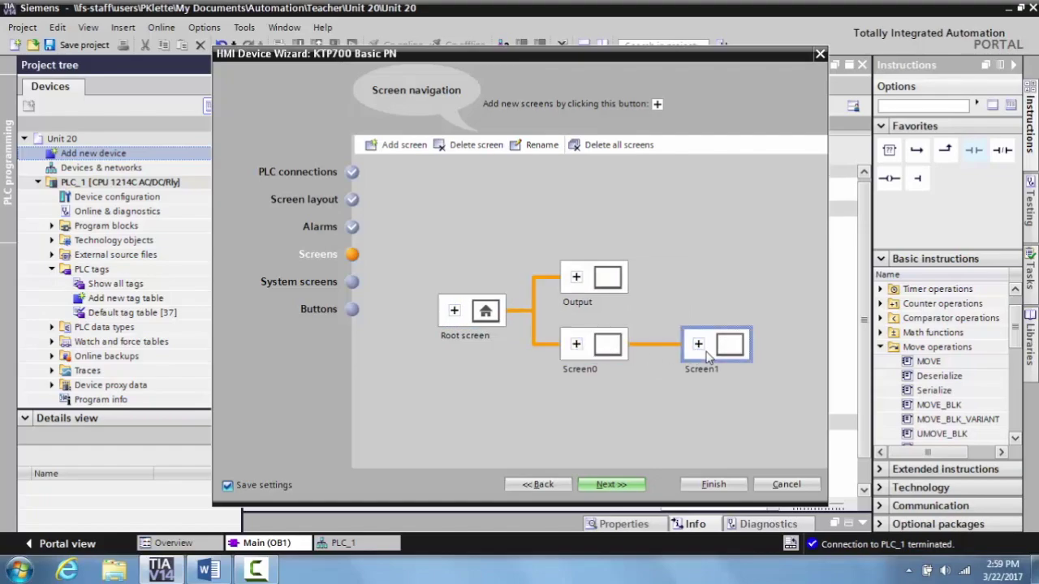
{"action": "left_click", "coordinate": [464, 146]}
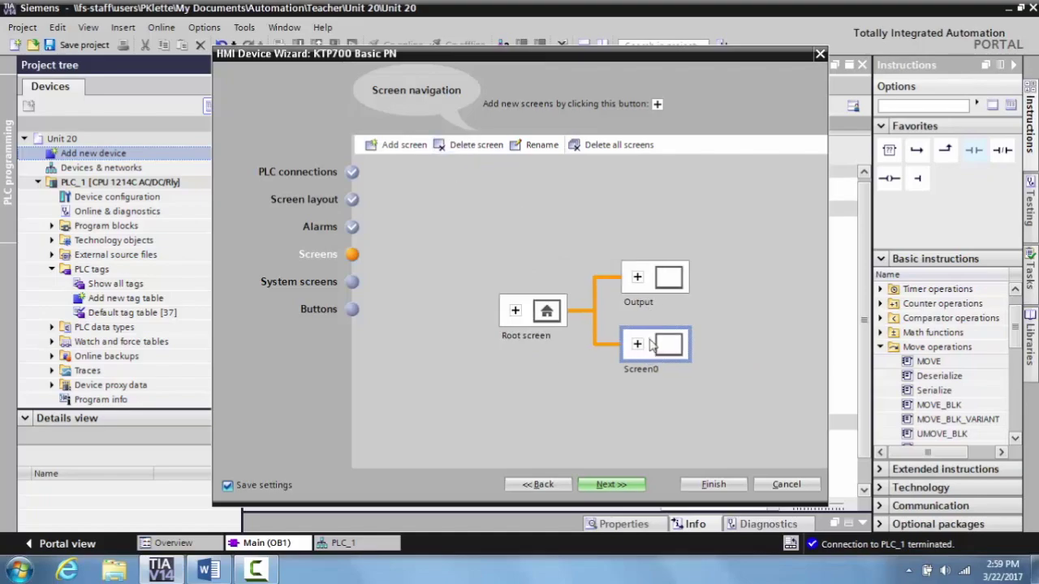
- Rename the second screen under the root screen as Timer
{"action": "left_click", "coordinate": [540, 151]}
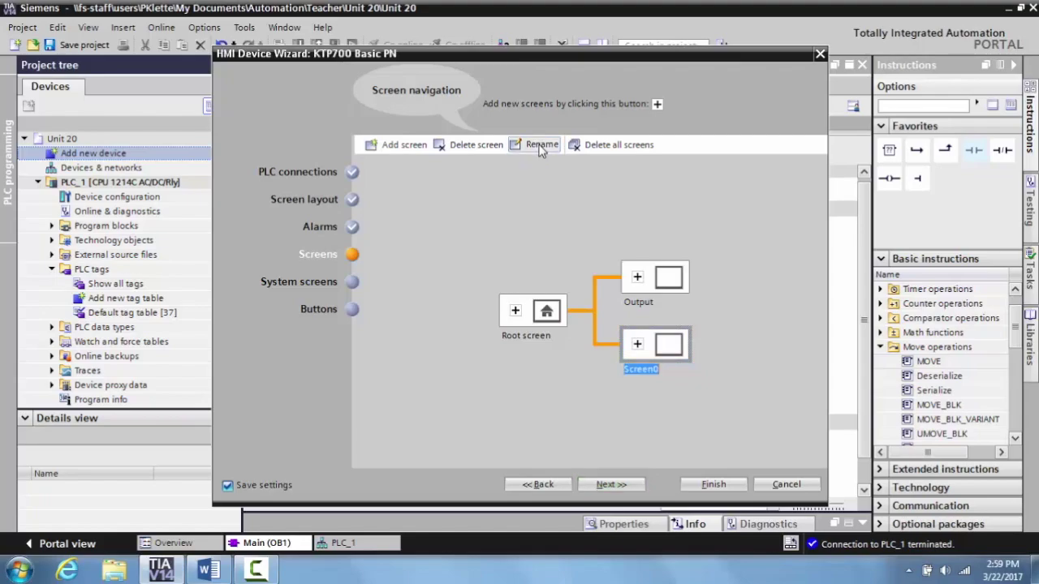
{"action": "type", "text": "Timer"}
{"action": "left_click", "coordinate": [631, 383]}
{"action": "left_click", "coordinate": [579, 385]}
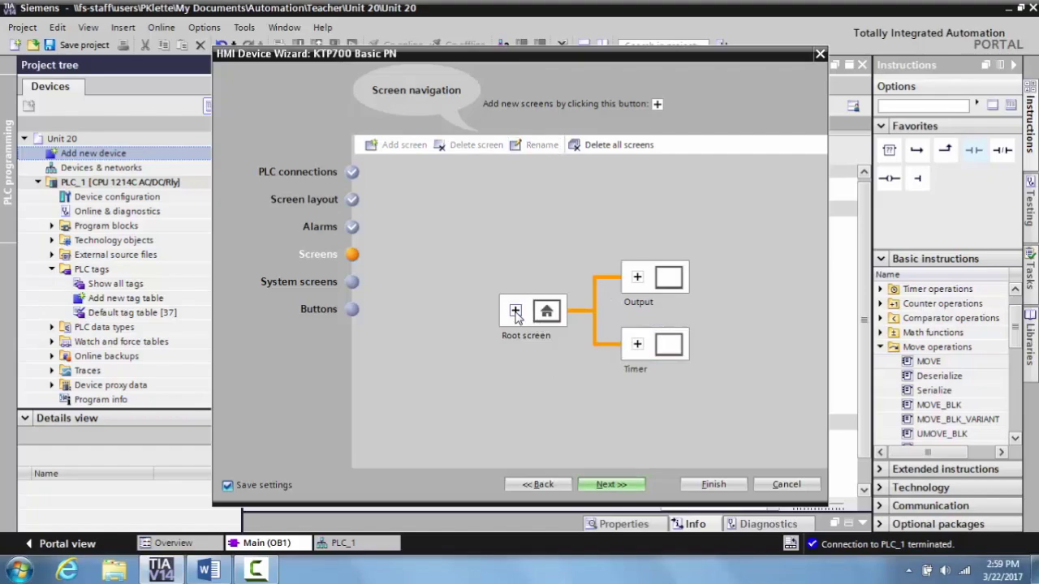
- Add a third screen named Input under the root screen and finish the HMI device wizard
{"action": "left_click", "coordinate": [516, 313]}
{"action": "left_click", "coordinate": [645, 385]}
{"action": "left_click", "coordinate": [541, 148]}
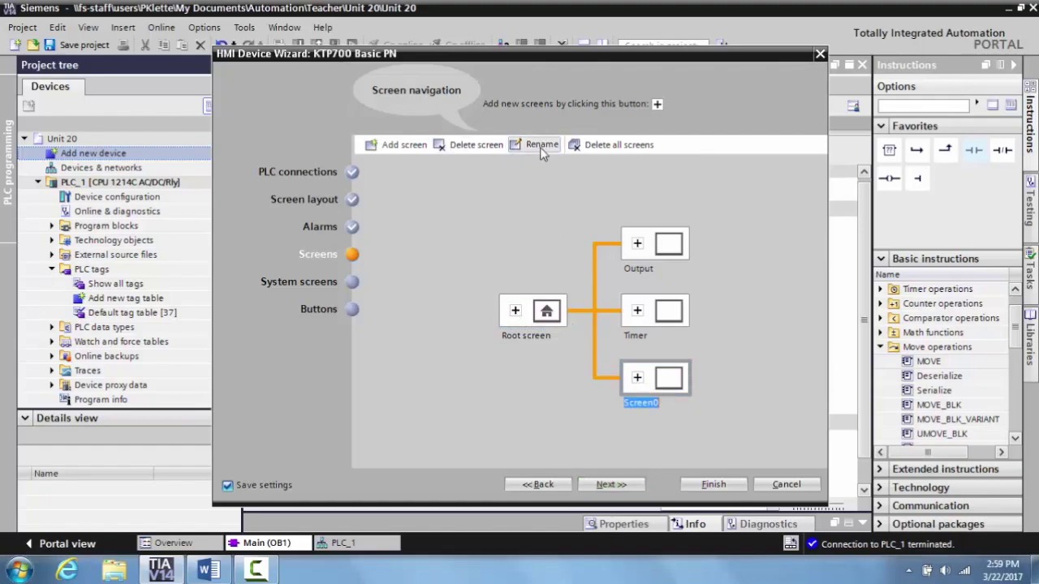
{"action": "type", "text": "Input"}
{"action": "key", "text": "Return"}
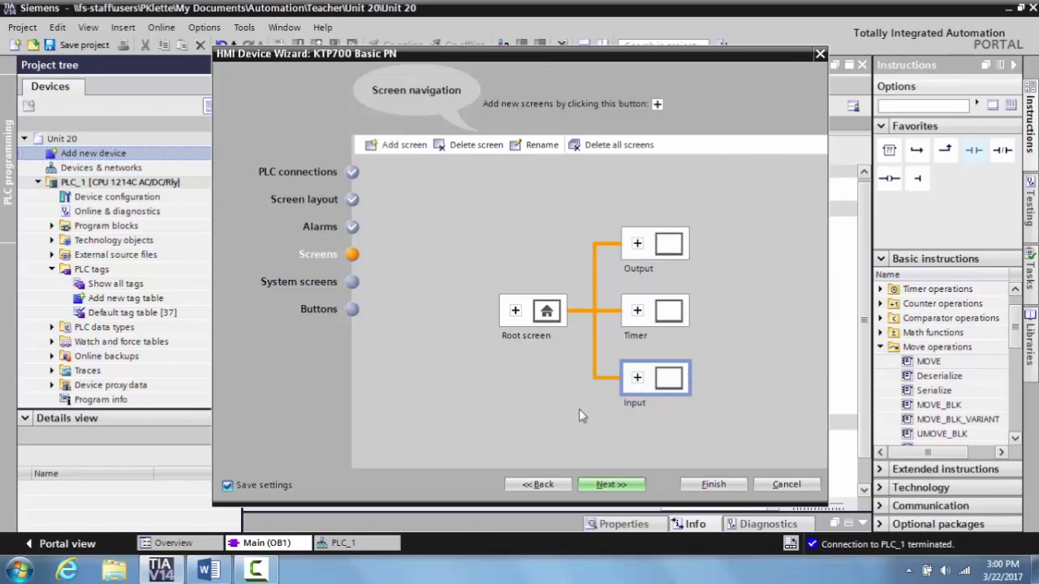
{"action": "left_click", "coordinate": [710, 485]}
- Expand the HMI's Screens folder and move the root screen's welcome text down to just above the row of function-key buttons
{"action": "scroll", "coordinate": [735, 382], "scroll_direction": "down", "scroll_amount": 5}
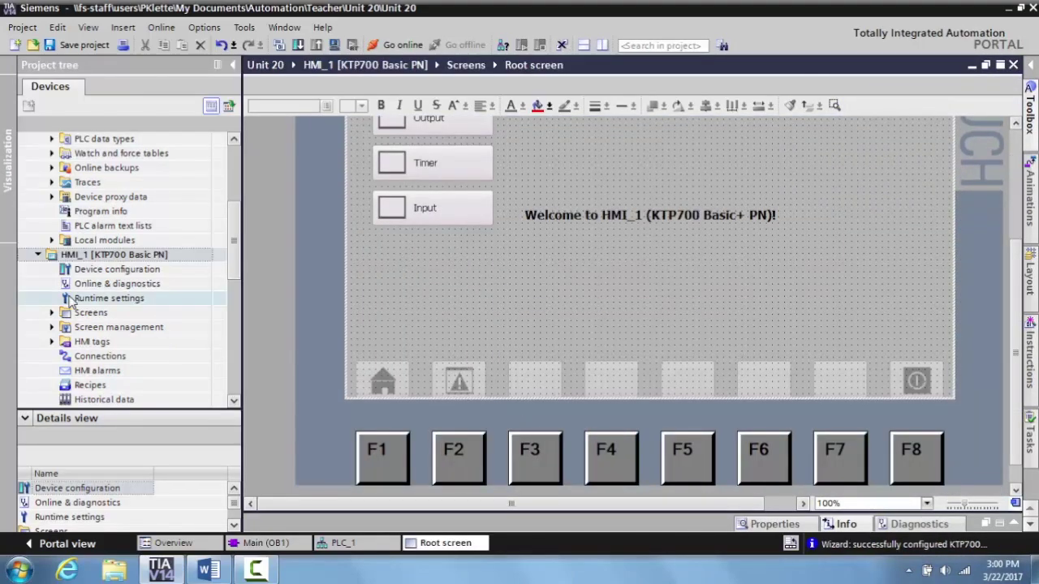
{"action": "left_click", "coordinate": [50, 314]}
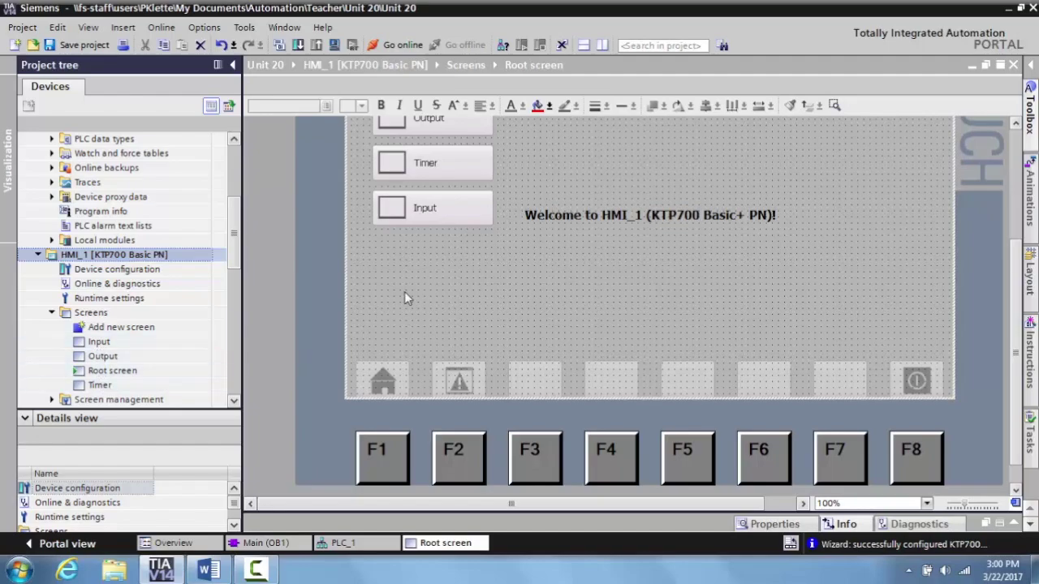
{"action": "left_click", "coordinate": [440, 316]}
{"action": "scroll", "coordinate": [441, 315], "scroll_direction": "up", "scroll_amount": 2}
{"action": "scroll", "coordinate": [441, 315], "scroll_direction": "down", "scroll_amount": 1}
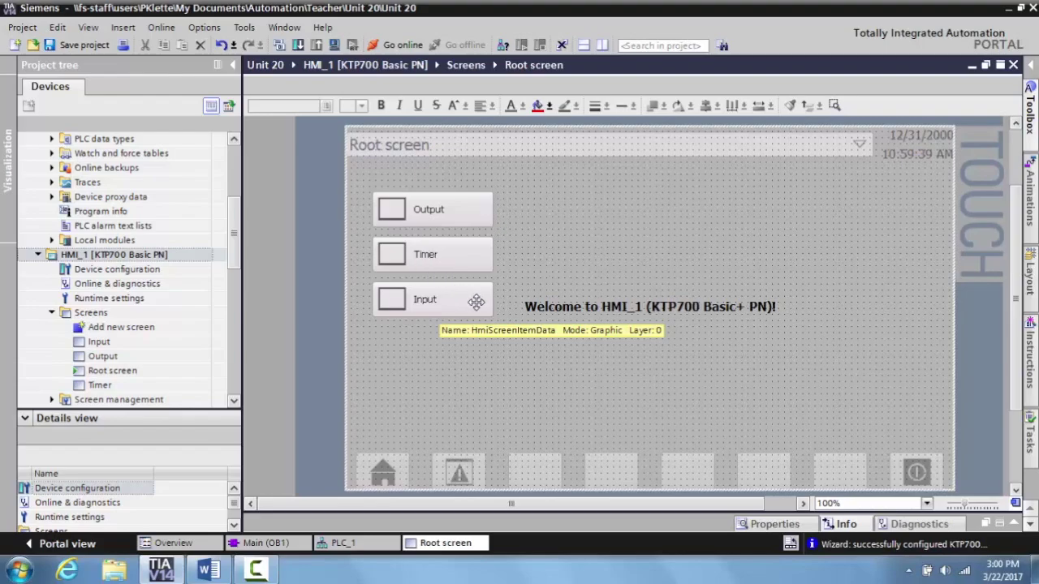
{"action": "scroll", "coordinate": [476, 302], "scroll_direction": "down", "scroll_amount": 3}
{"action": "left_click_drag", "start_coordinate": [571, 230], "coordinate": [567, 343]}
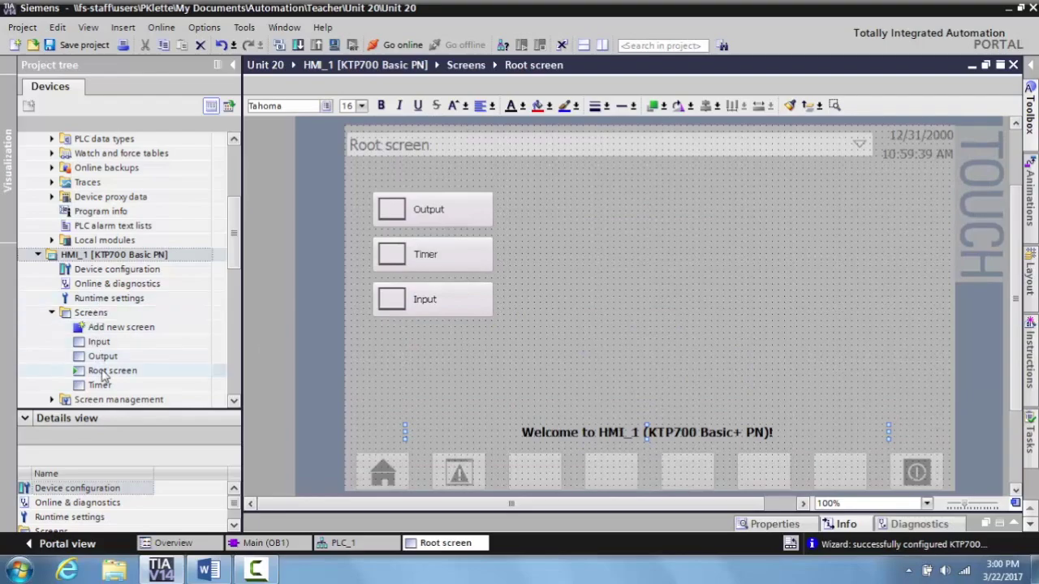
- Open the Input screen and move its Input text down toward the row of function-key buttons
{"action": "double_click", "coordinate": [99, 342]}
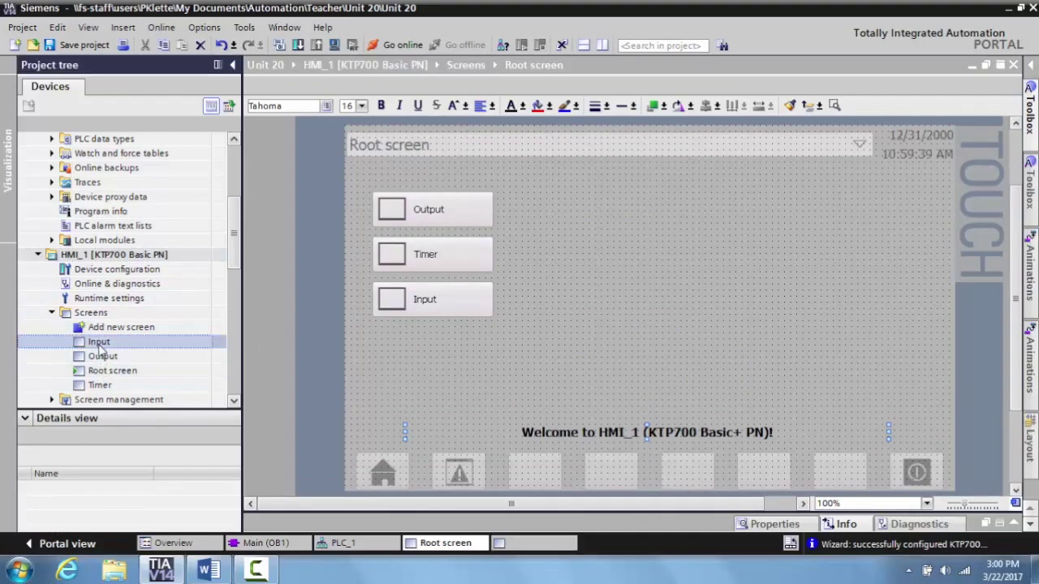
{"action": "scroll", "coordinate": [467, 401], "scroll_direction": "down", "scroll_amount": 3}
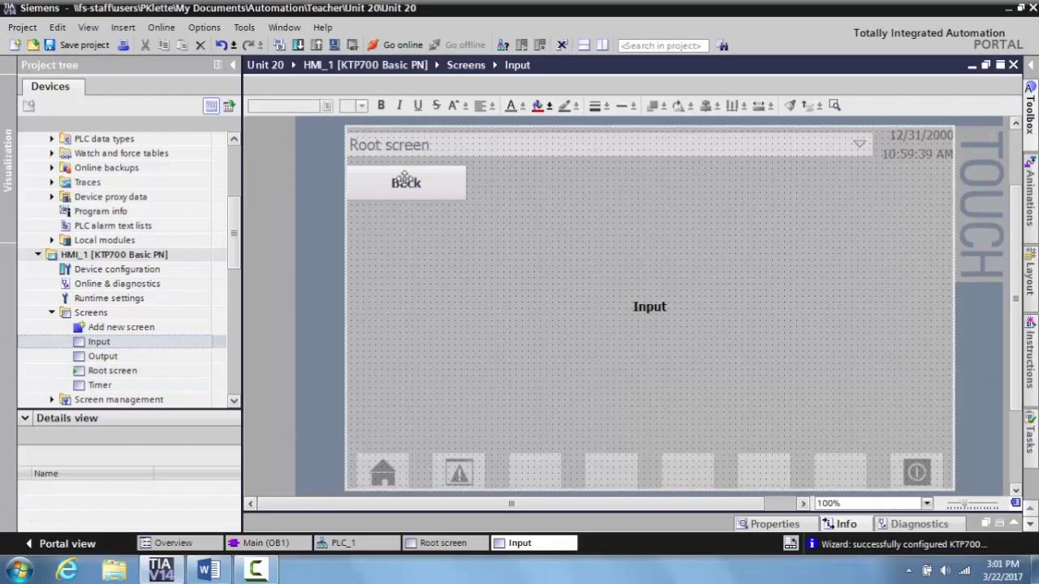
{"action": "left_click_drag", "start_coordinate": [649, 307], "coordinate": [650, 416]}
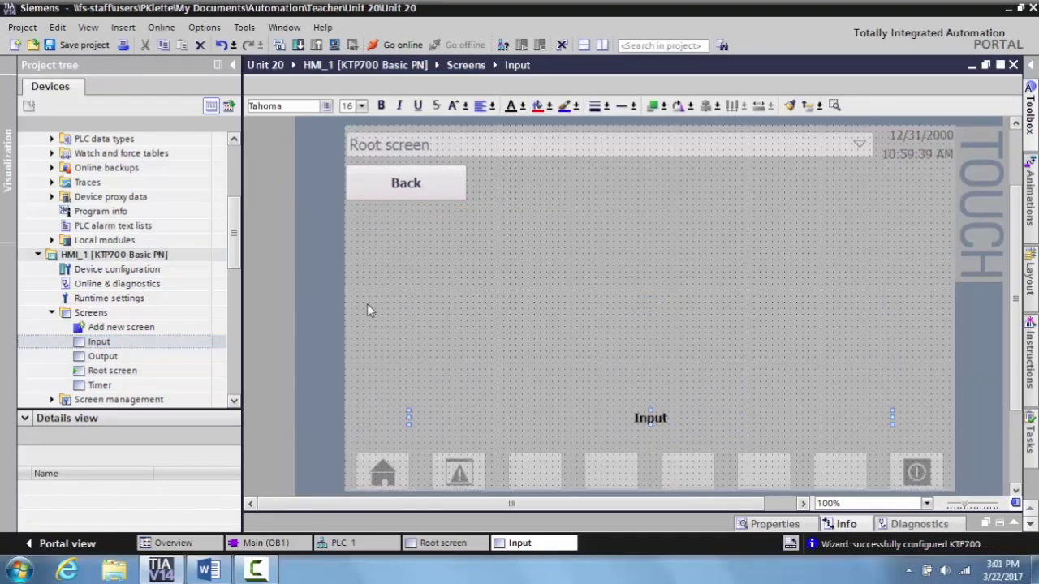
- Examine the layouts of the Output and Timer screens, and return to the Input screen
{"action": "double_click", "coordinate": [103, 356]}
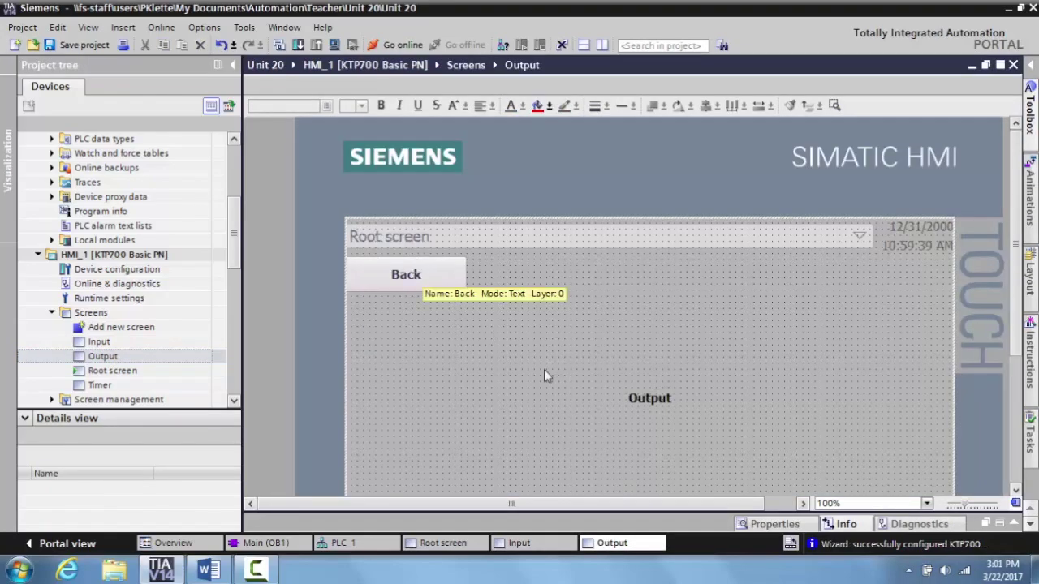
{"action": "double_click", "coordinate": [101, 386]}
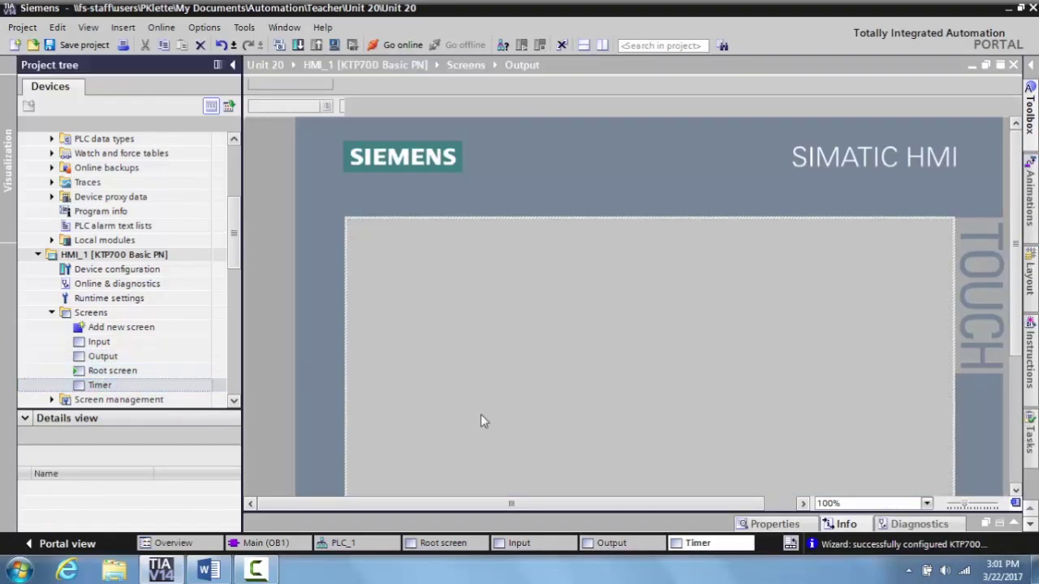
{"action": "scroll", "coordinate": [586, 414], "scroll_direction": "down", "scroll_amount": 3}
{"action": "scroll", "coordinate": [494, 270], "scroll_direction": "up", "scroll_amount": 3}
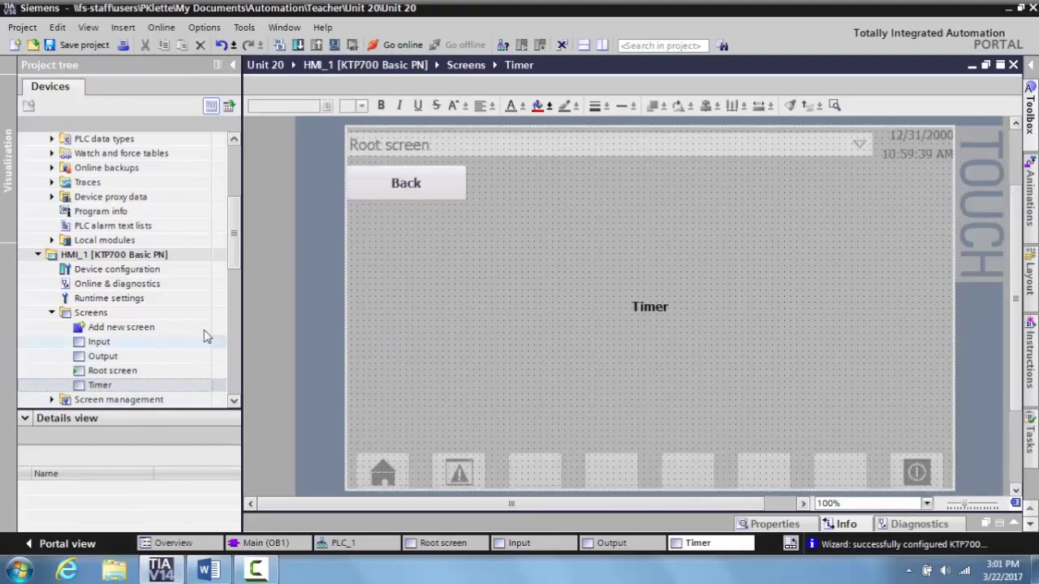
{"action": "left_click", "coordinate": [99, 343]}
{"action": "double_click", "coordinate": [98, 342]}
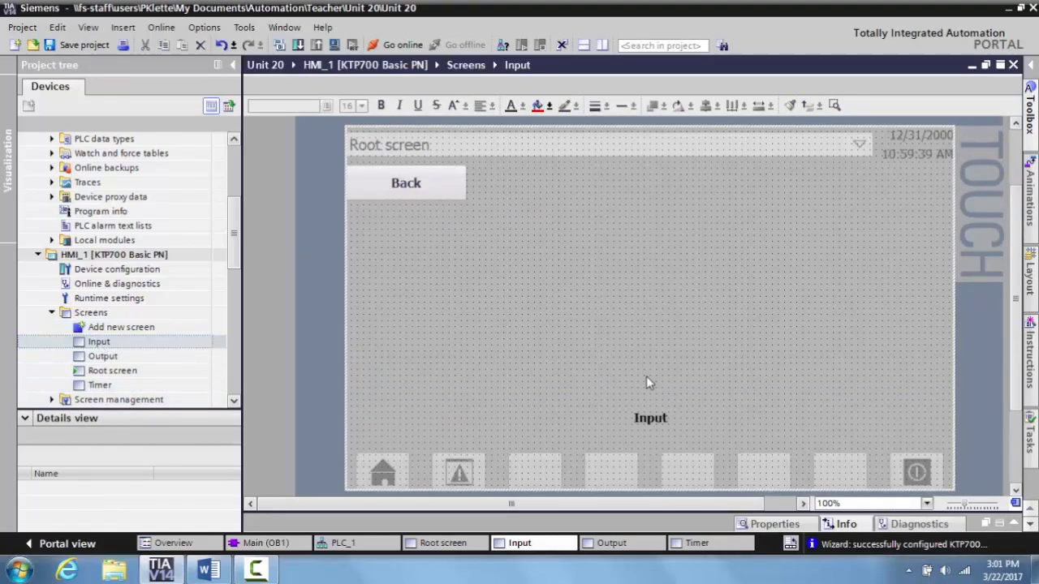
- Place the green round pushbutton from the Buttons-and-Switches library's pushbutton switches on the Input screen above the Input text
{"action": "left_click", "coordinate": [1031, 65]}
{"action": "left_click", "coordinate": [1030, 525]}
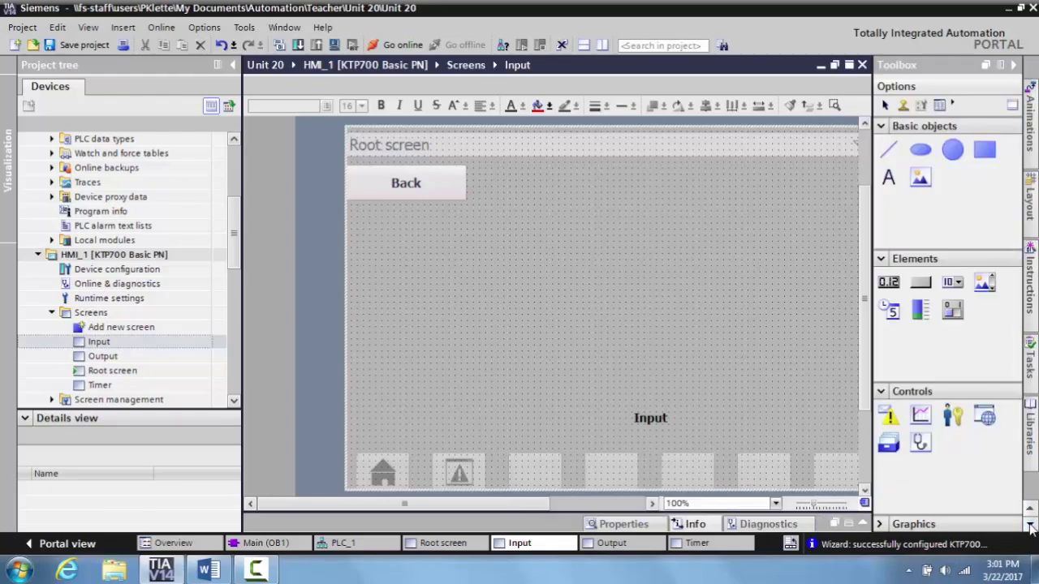
{"action": "left_click", "coordinate": [1029, 430]}
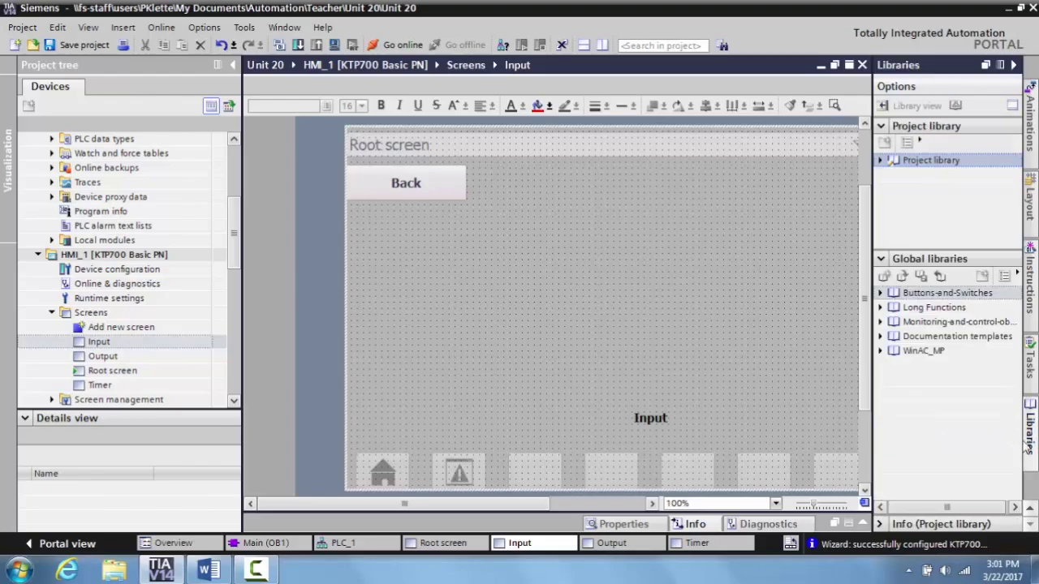
{"action": "left_click", "coordinate": [880, 293]}
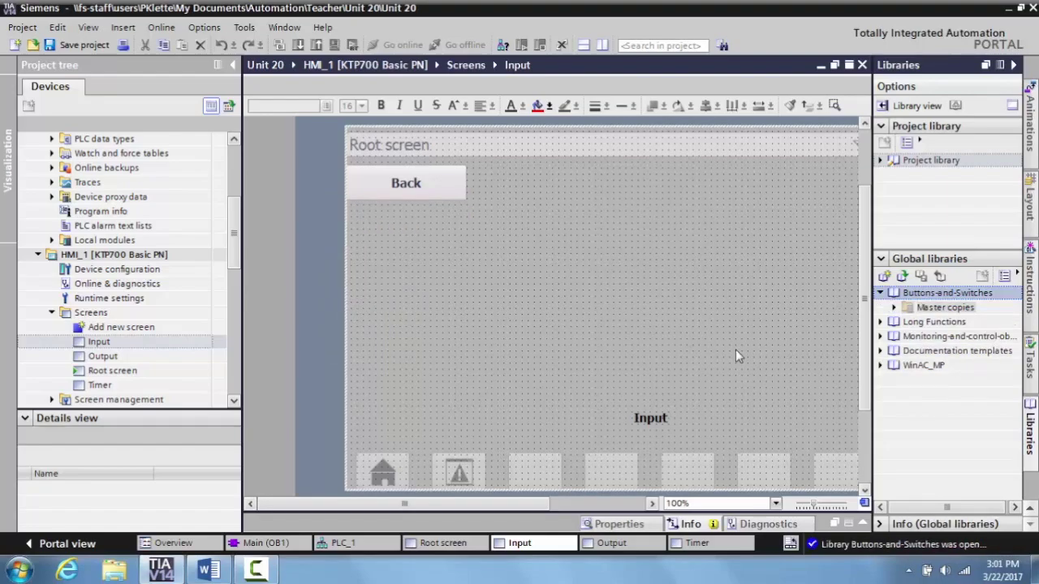
{"action": "left_click", "coordinate": [893, 307]}
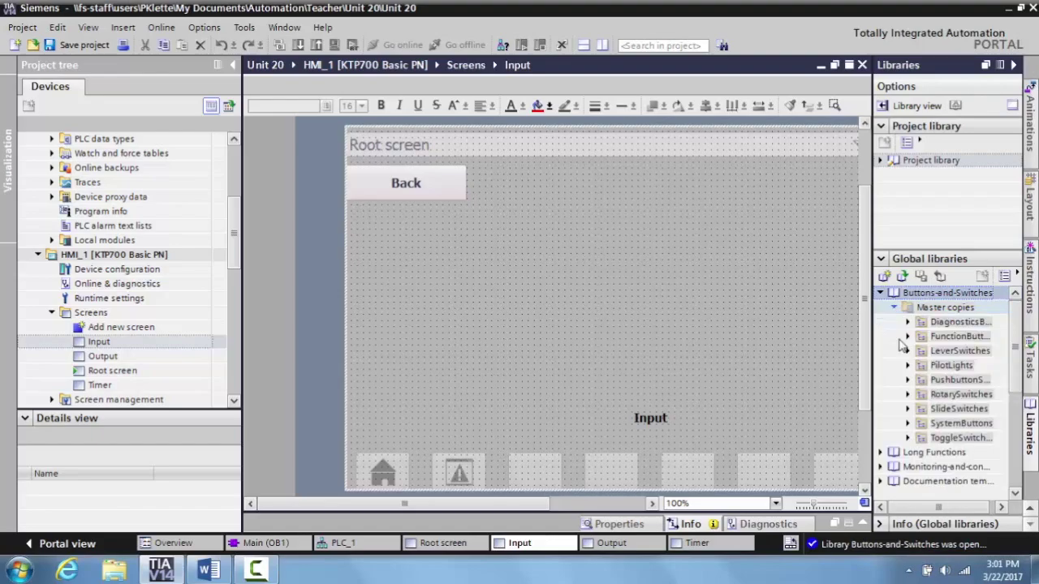
{"action": "left_click", "coordinate": [907, 380]}
{"action": "left_click_drag", "start_coordinate": [968, 450], "coordinate": [696, 355]}
- Assign the PLC tag HMI Input from PLC_1's default tag table as the green pushbutton's process tag
{"action": "double_click", "coordinate": [663, 319]}
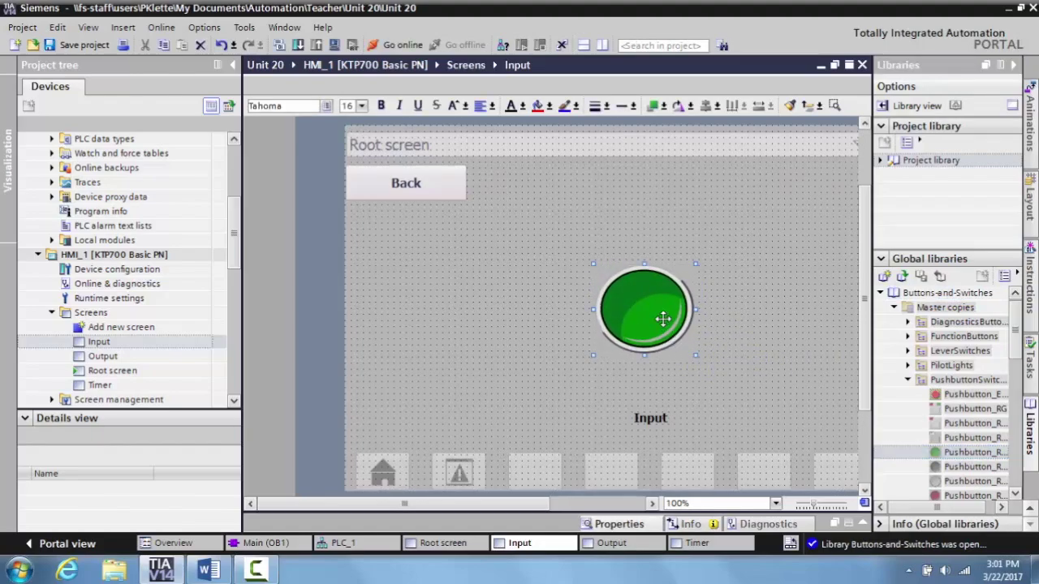
{"action": "left_click", "coordinate": [635, 525]}
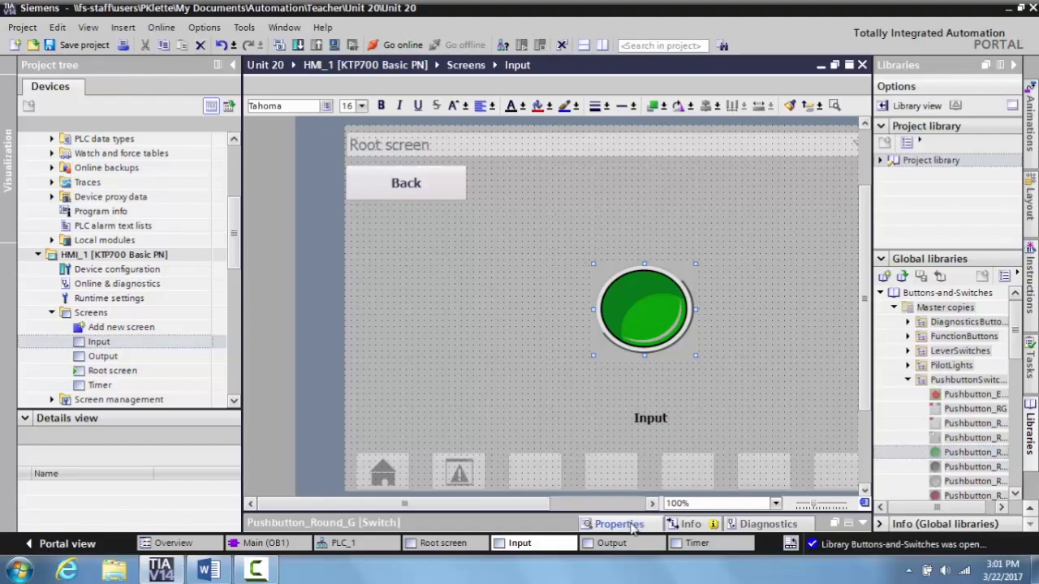
{"action": "left_click_drag", "start_coordinate": [635, 525], "coordinate": [574, 377]}
{"action": "left_click", "coordinate": [519, 482]}
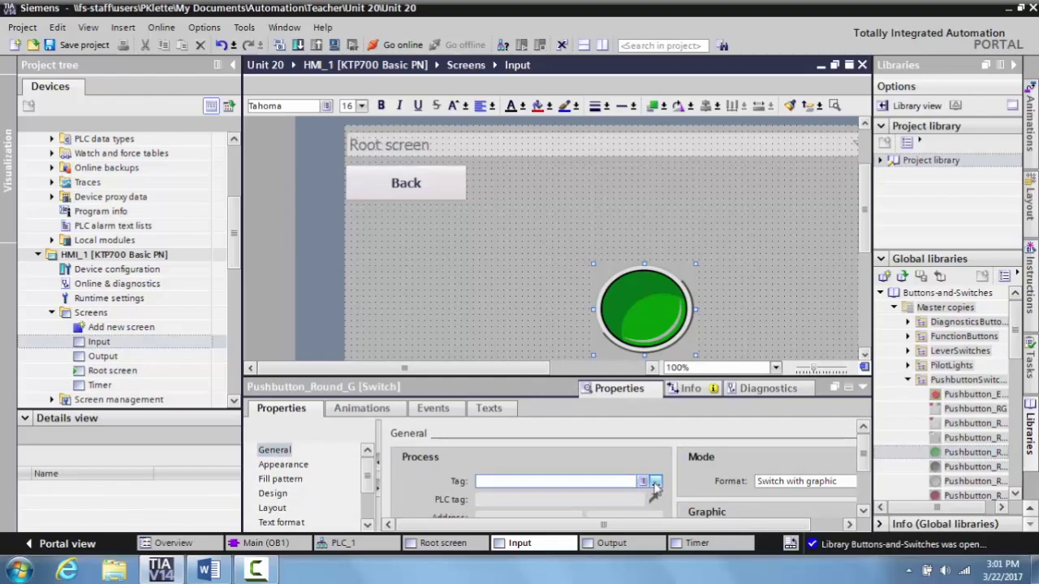
{"action": "left_click", "coordinate": [655, 483]}
{"action": "left_click", "coordinate": [649, 482]}
{"action": "left_click", "coordinate": [642, 482]}
{"action": "left_click", "coordinate": [655, 482]}
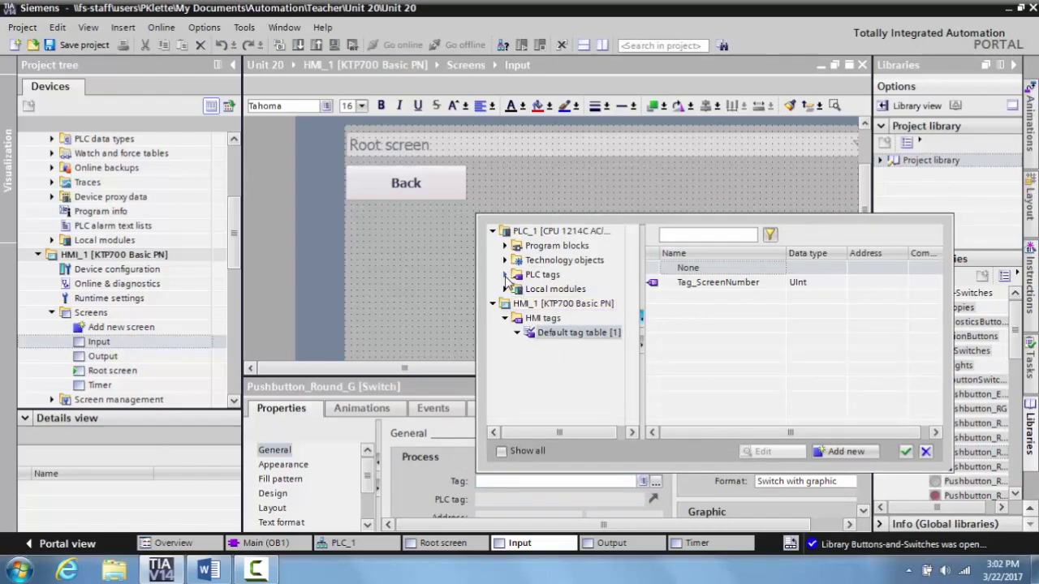
{"action": "left_click", "coordinate": [504, 274]}
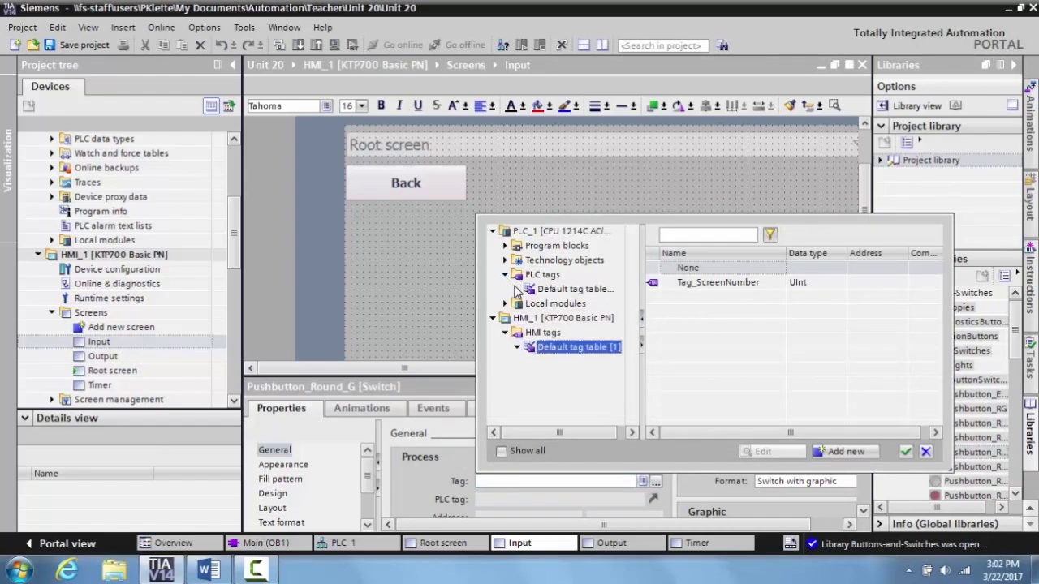
{"action": "left_click", "coordinate": [559, 291]}
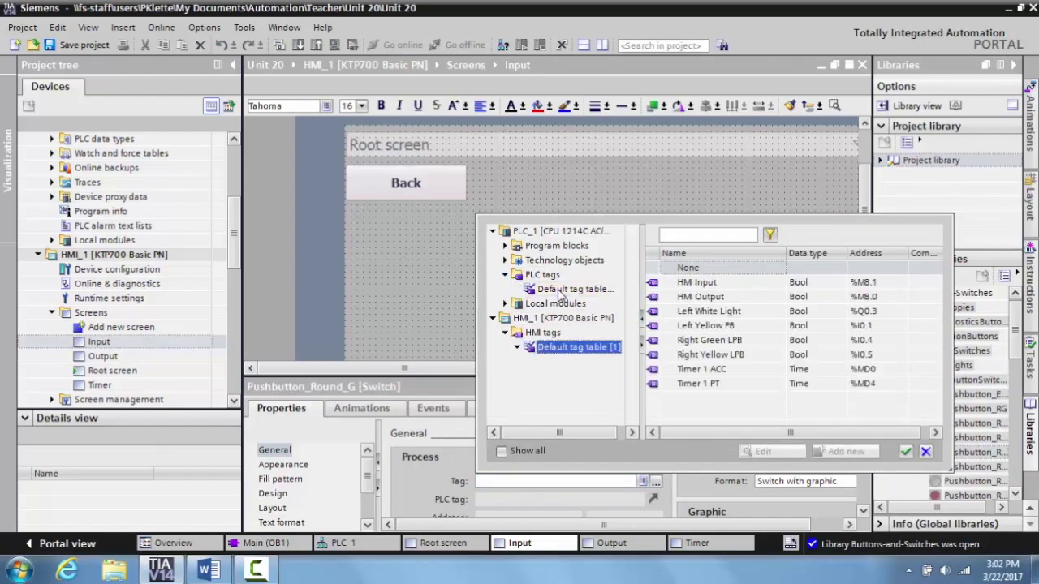
{"action": "left_click", "coordinate": [698, 283]}
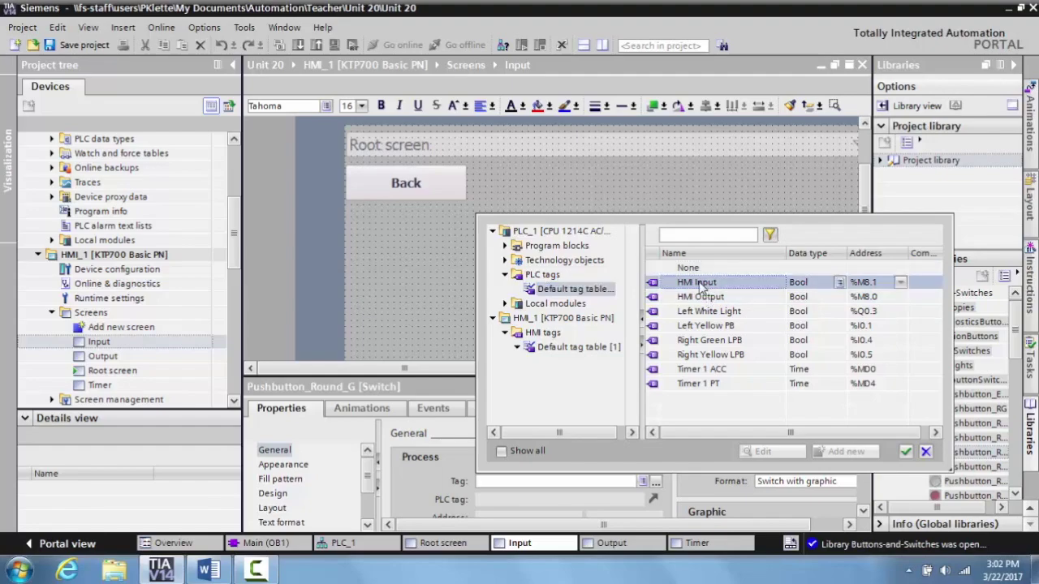
{"action": "left_click", "coordinate": [904, 451]}
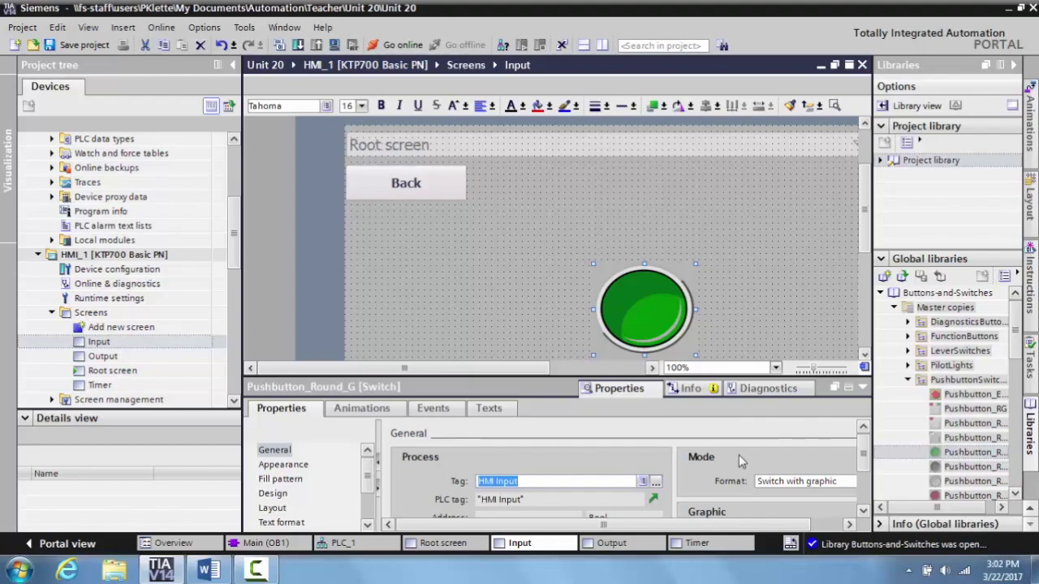
{"action": "scroll", "coordinate": [737, 457], "scroll_direction": "down", "scroll_amount": 2}
{"action": "scroll", "coordinate": [724, 457], "scroll_direction": "up", "scroll_amount": 2}
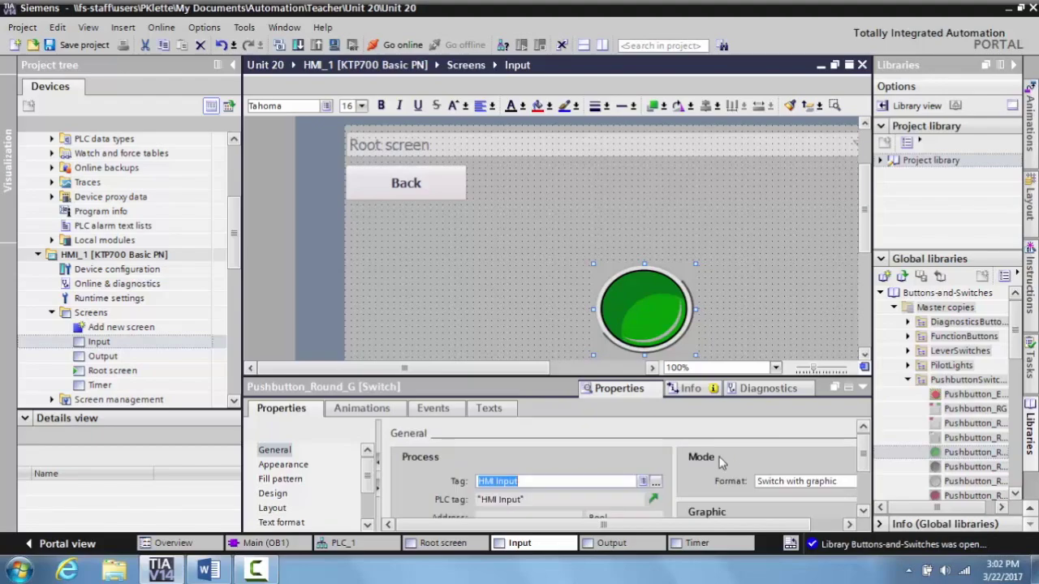
{"action": "left_click", "coordinate": [864, 391]}
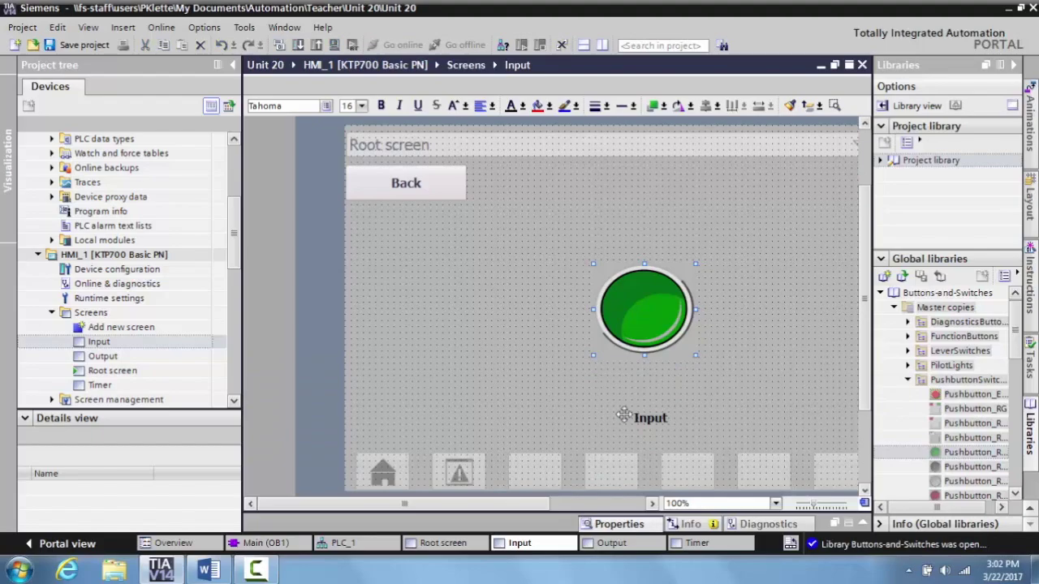
- Open the Output screen and place the green round pilot light from the Buttons-and-Switches library above the Output text
{"action": "double_click", "coordinate": [104, 357]}
{"action": "left_click", "coordinate": [1032, 69]}
{"action": "left_click", "coordinate": [1031, 434]}
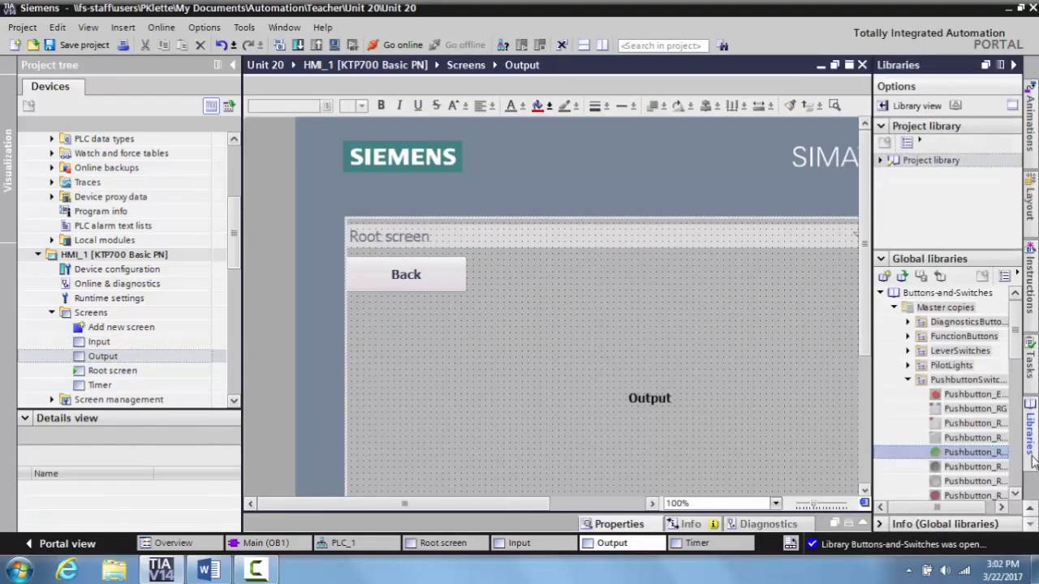
{"action": "left_click", "coordinate": [893, 307]}
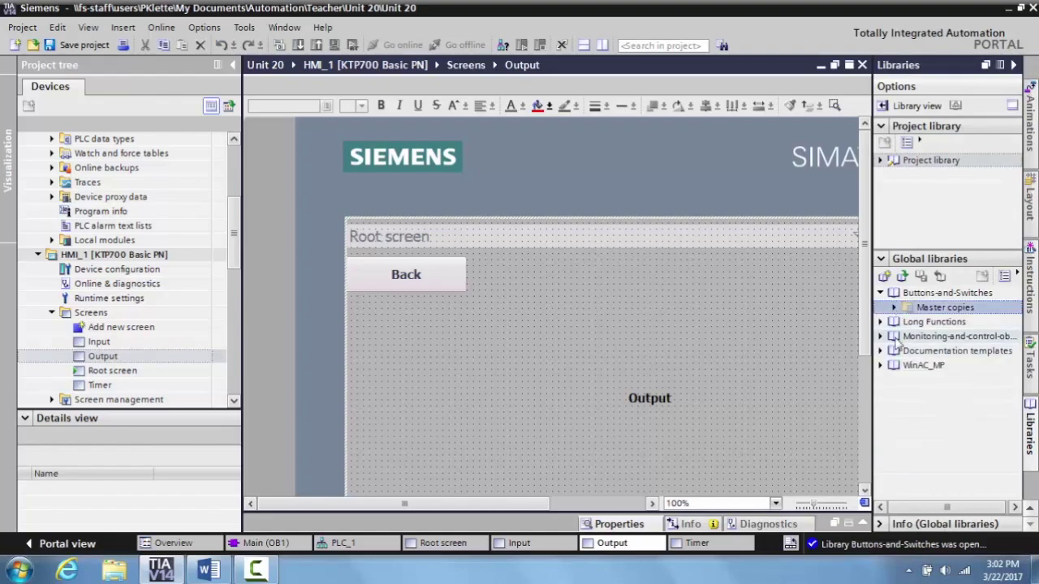
{"action": "left_click", "coordinate": [891, 308]}
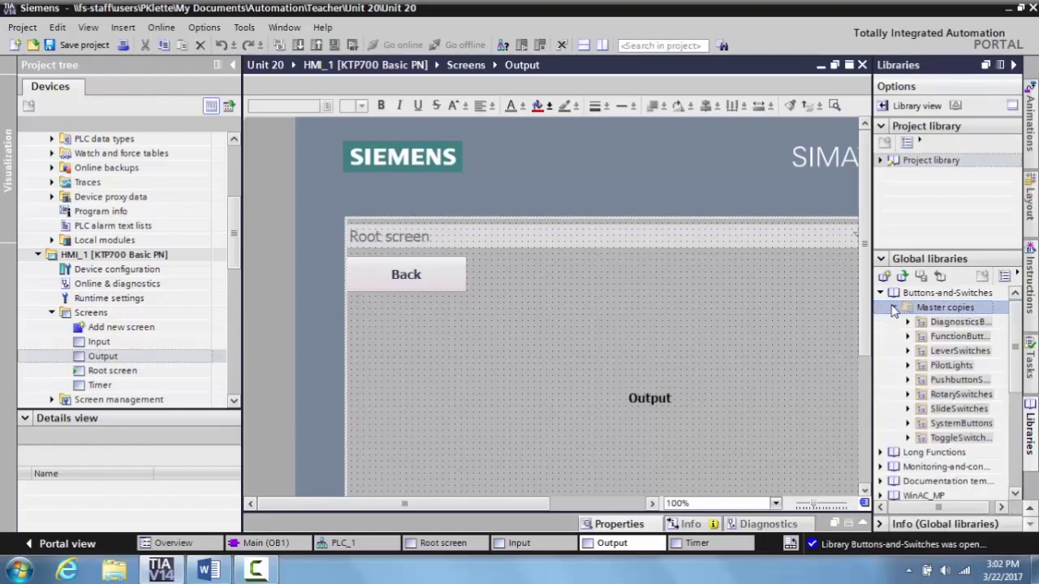
{"action": "left_click", "coordinate": [909, 366]}
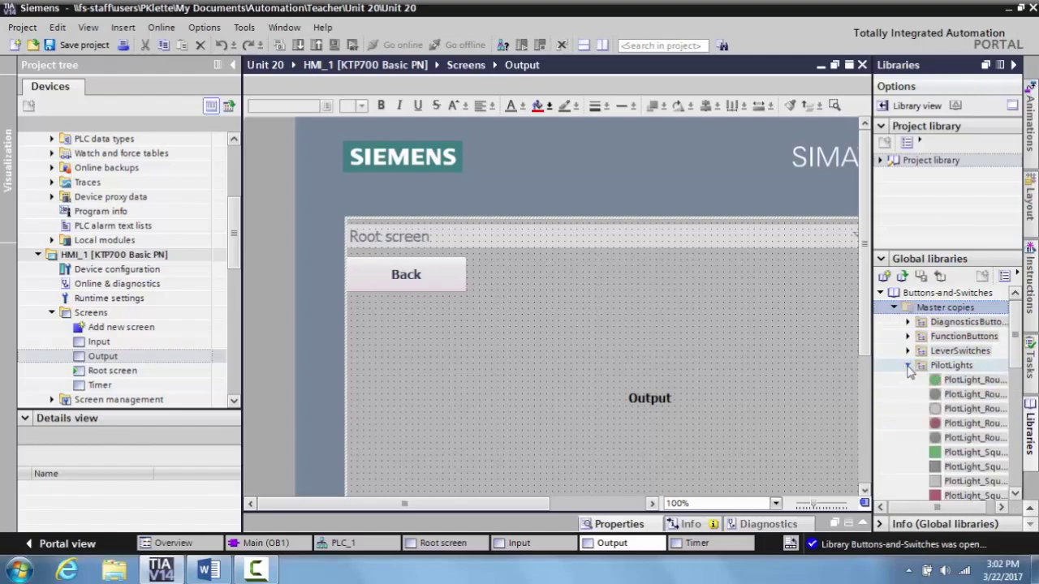
{"action": "left_click", "coordinate": [973, 386]}
{"action": "left_click_drag", "start_coordinate": [973, 385], "coordinate": [663, 355]}
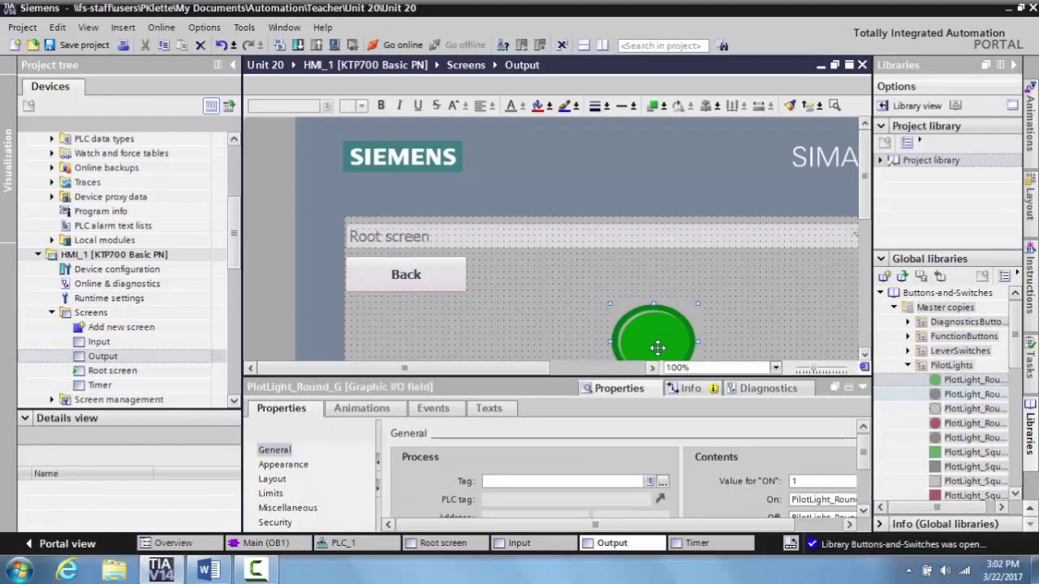
- Assign the PLC tag HMI Output as the green pilot light's process tag
{"action": "left_click", "coordinate": [662, 482]}
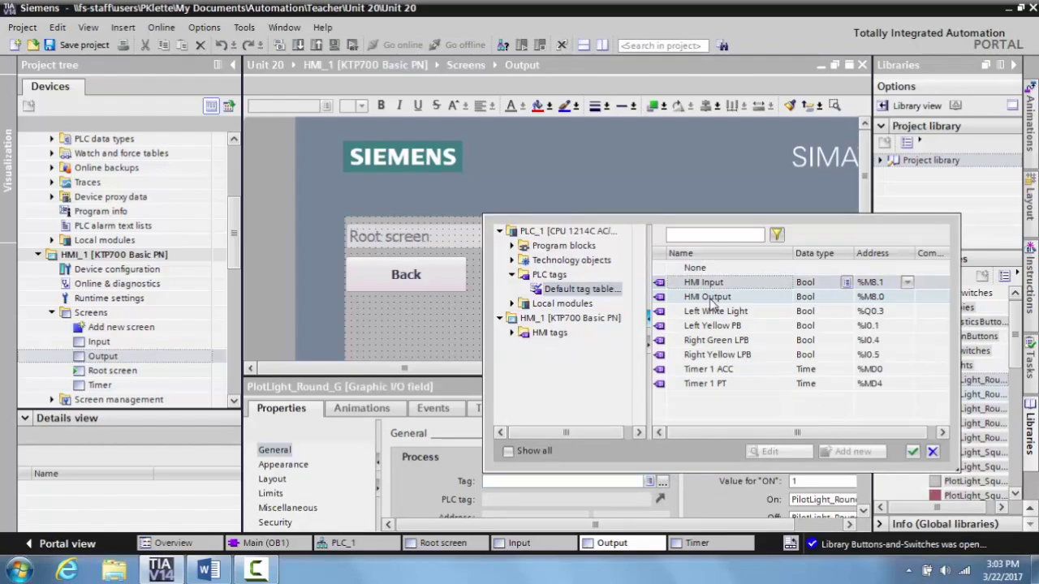
{"action": "left_click", "coordinate": [711, 301]}
{"action": "left_click", "coordinate": [911, 452]}
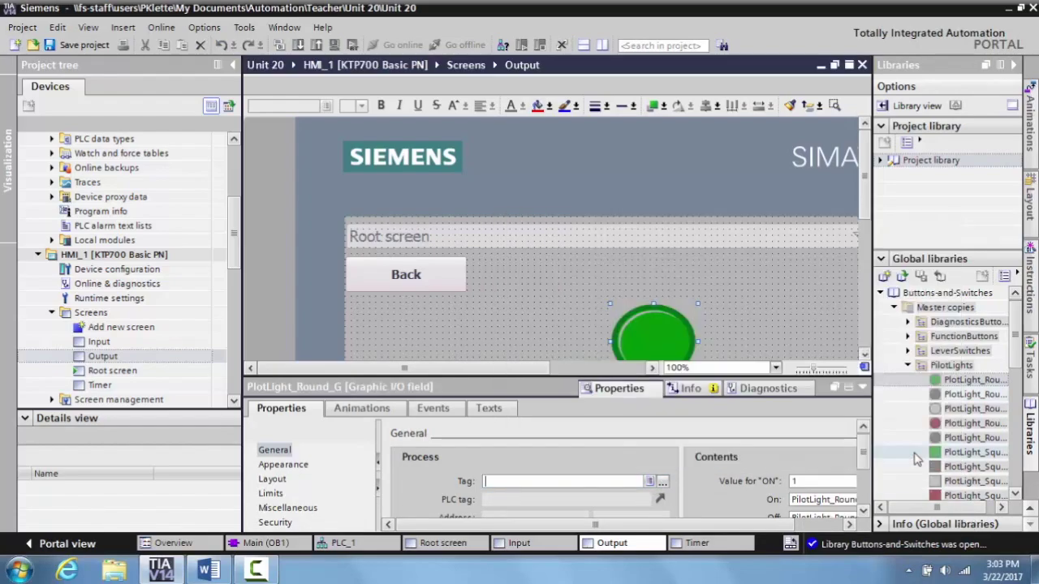
{"action": "left_click", "coordinate": [862, 388]}
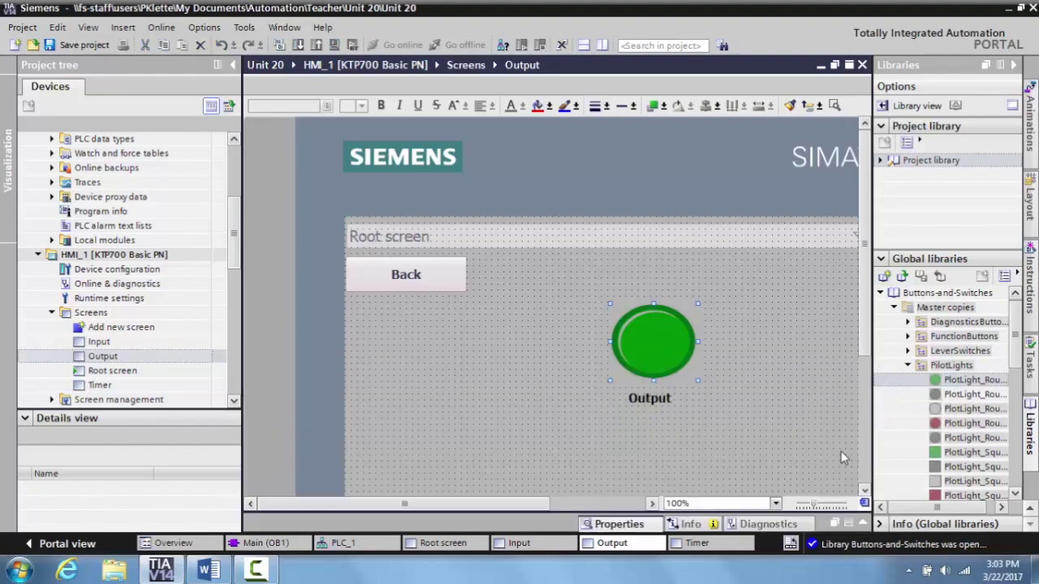
- Open the Timer screen and move its Timer text down slightly
{"action": "left_click", "coordinate": [1013, 66]}
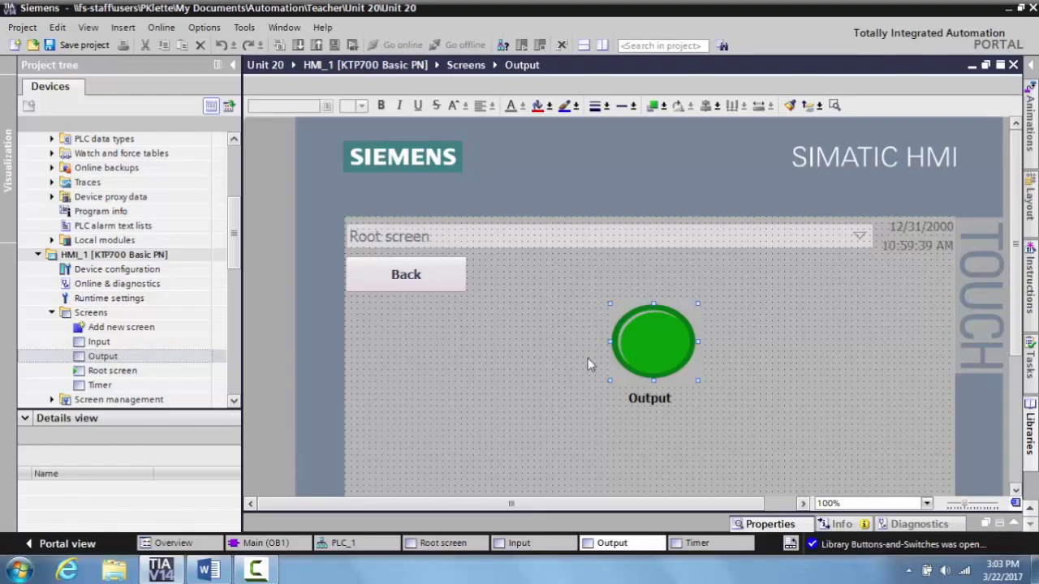
{"action": "double_click", "coordinate": [101, 386]}
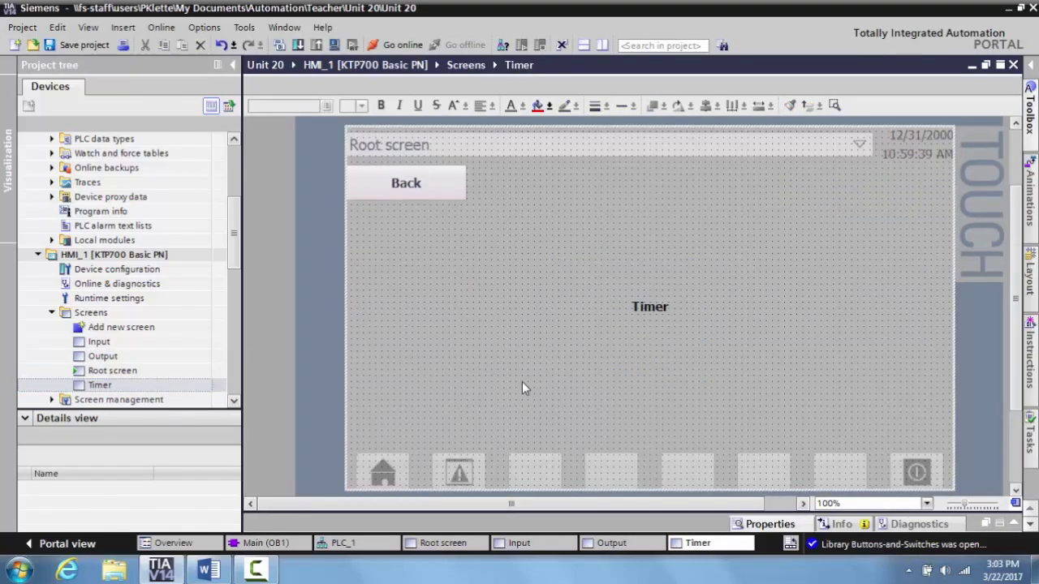
{"action": "left_click_drag", "start_coordinate": [651, 305], "coordinate": [656, 352]}
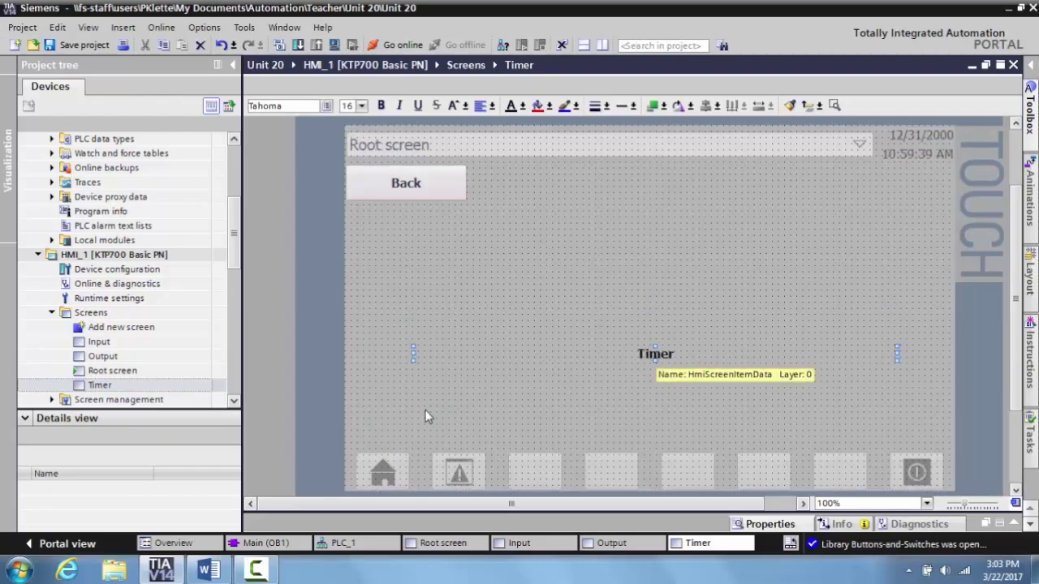
- Split the editor area vertically to show the Timer screen beside the Main [OB1] program block
{"action": "left_click", "coordinate": [602, 45]}
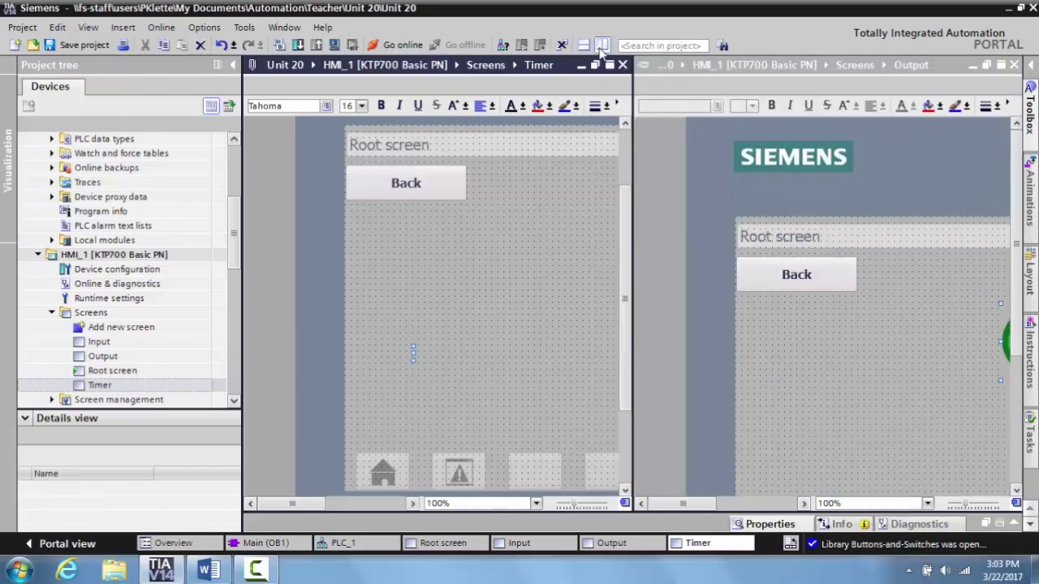
{"action": "left_click", "coordinate": [266, 548]}
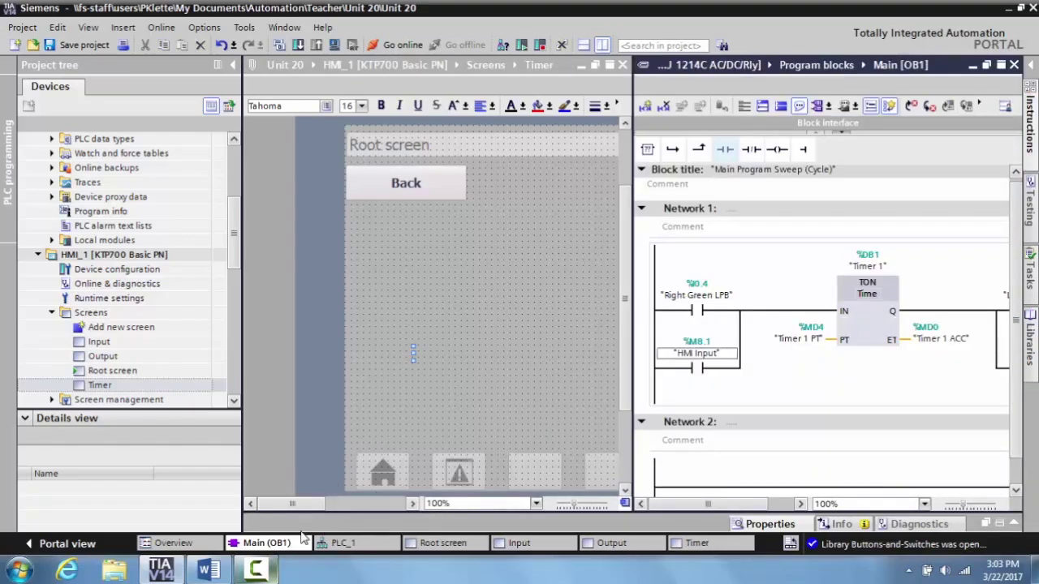
{"action": "left_click", "coordinate": [430, 306]}
{"action": "double_click", "coordinate": [100, 386]}
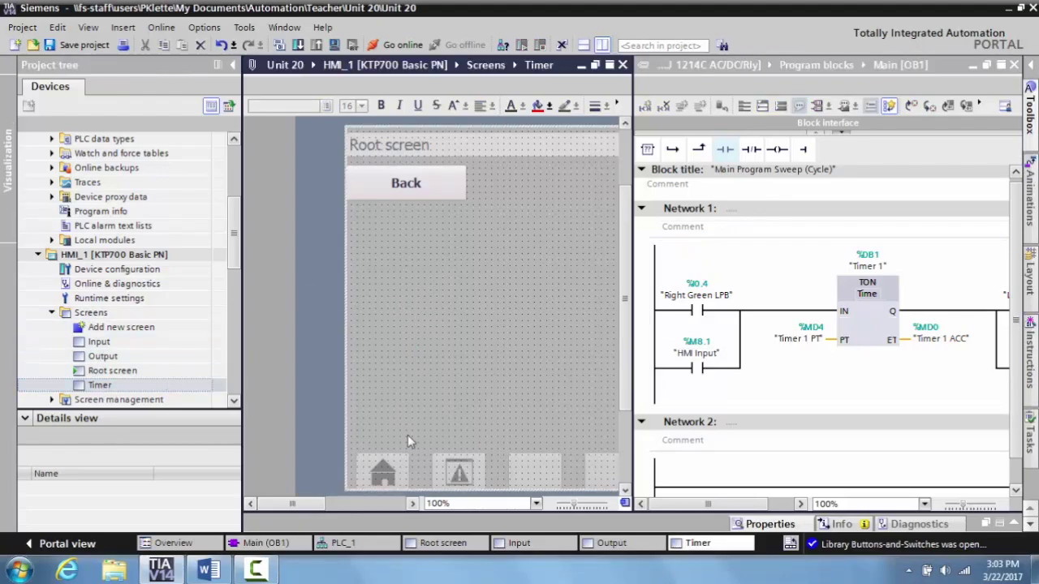
- Add I/O fields for Timer 1 PT and Timer 1 ACC from the TON block above the Timer text, and restore the single-editor view
{"action": "left_click_drag", "start_coordinate": [314, 507], "coordinate": [353, 507]}
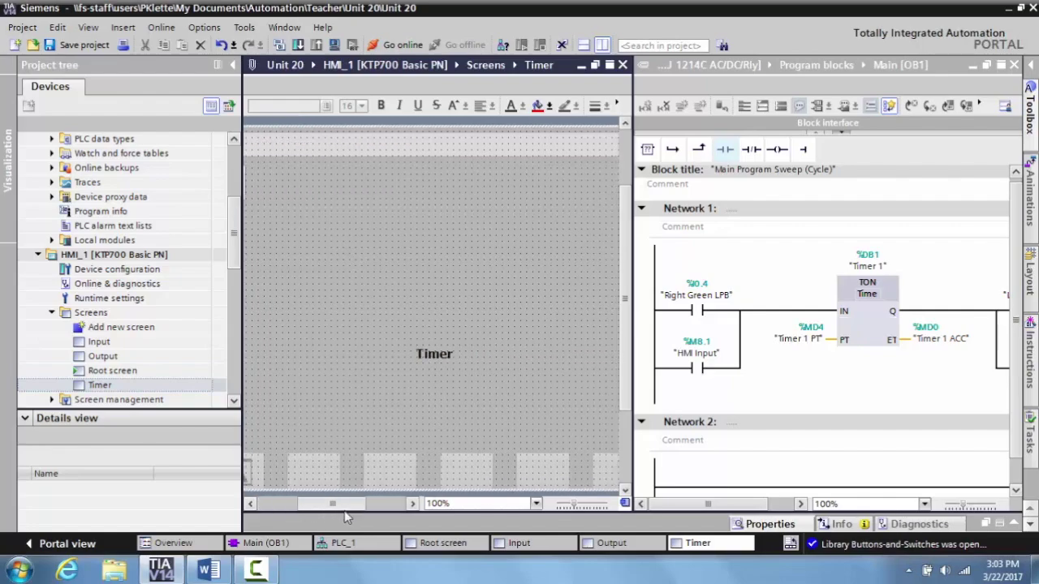
{"action": "left_click_drag", "start_coordinate": [800, 345], "coordinate": [315, 297]}
{"action": "scroll", "coordinate": [974, 353], "scroll_direction": "right", "scroll_amount": 1}
{"action": "left_click_drag", "start_coordinate": [897, 345], "coordinate": [566, 288]}
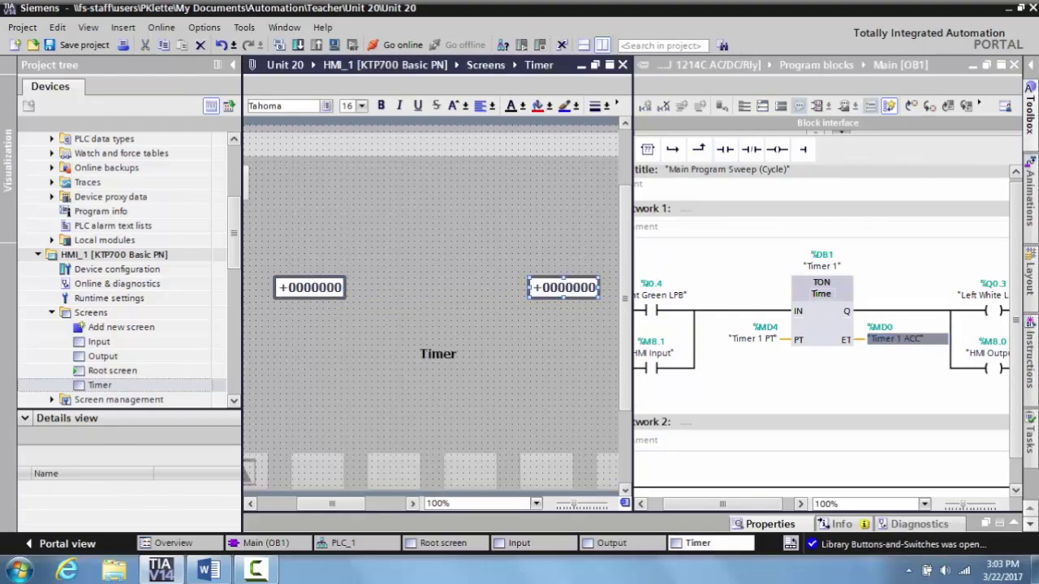
{"action": "left_click", "coordinate": [602, 46]}
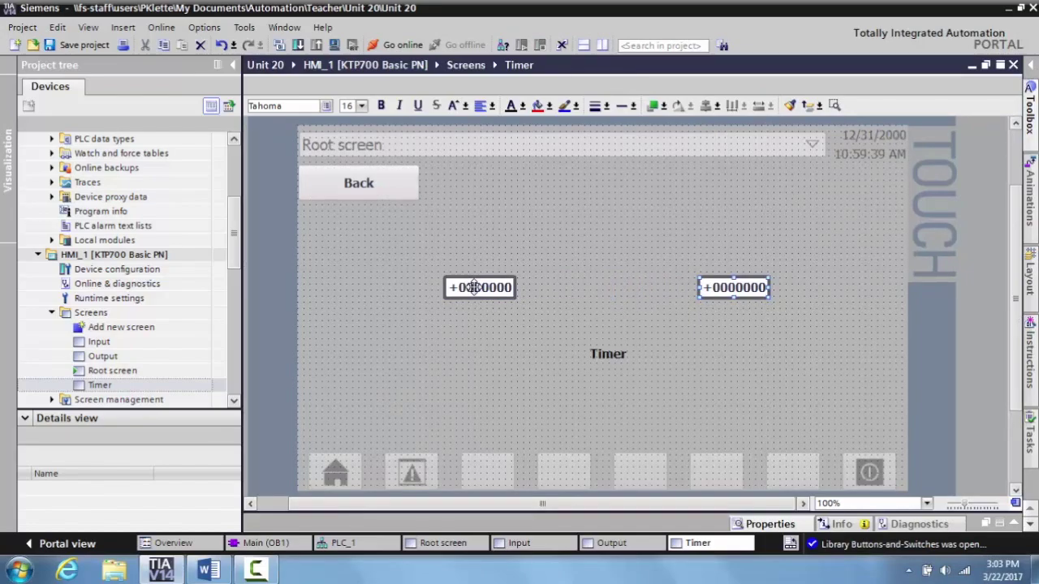
- Add a text field below each of the two I/O fields on the Timer screen
{"action": "left_click", "coordinate": [1028, 65]}
{"action": "left_click_drag", "start_coordinate": [888, 177], "coordinate": [465, 318]}
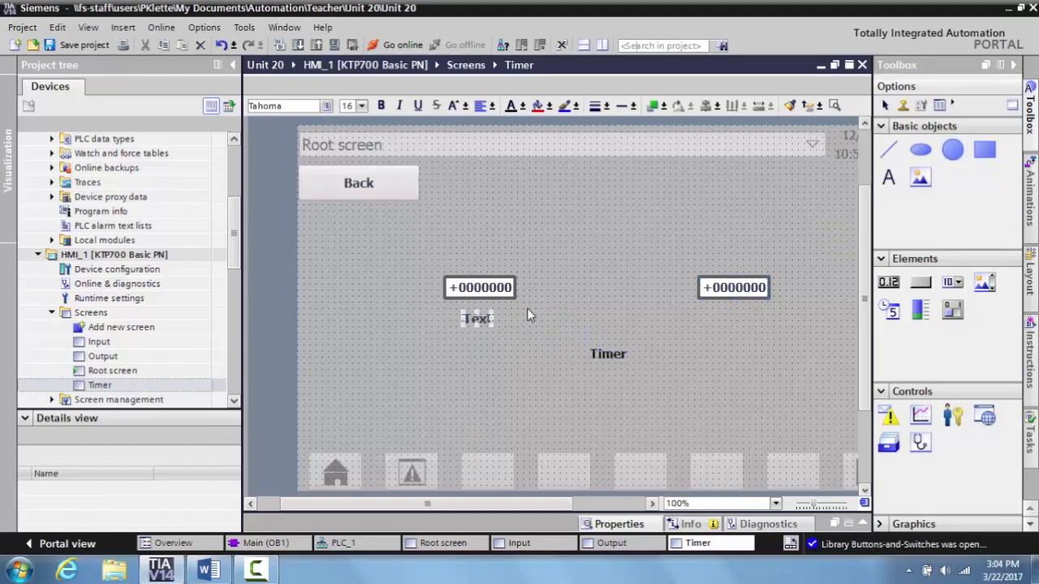
{"action": "left_click", "coordinate": [891, 180]}
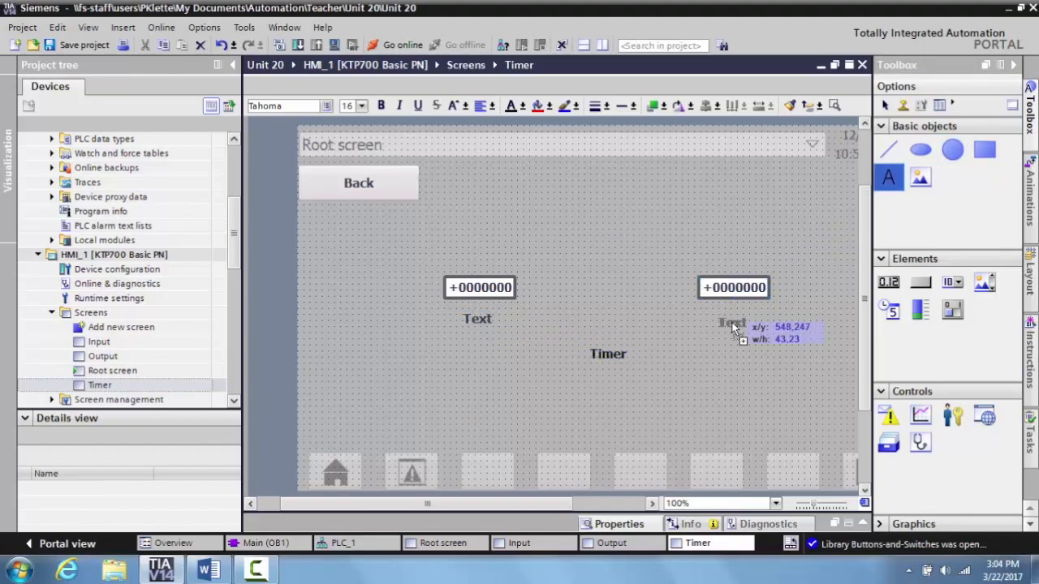
{"action": "left_click", "coordinate": [733, 323]}
- Change the text below the left I/O field to Timer Preset
{"action": "left_click", "coordinate": [476, 317]}
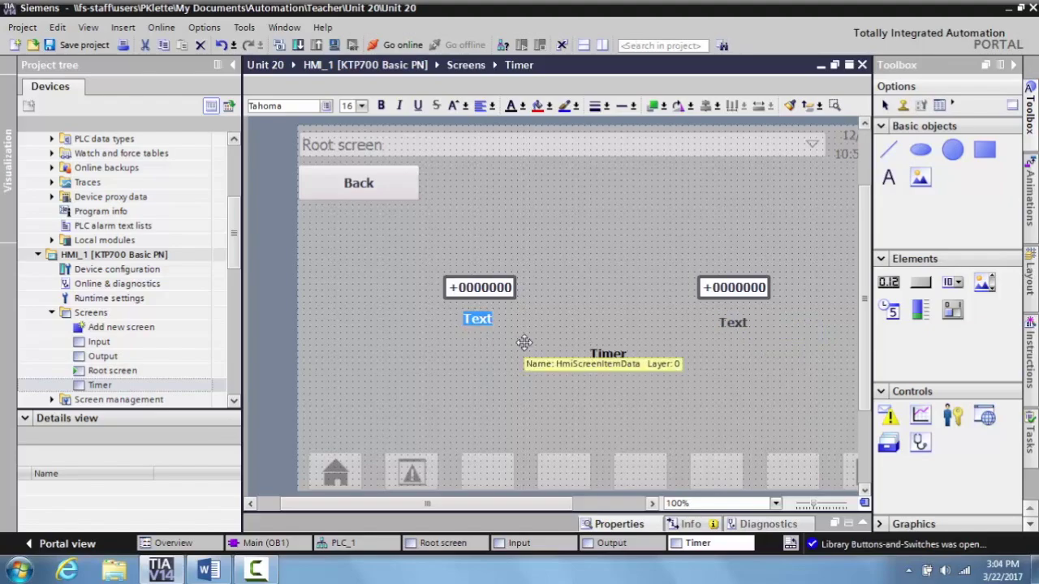
{"action": "type", "text": "Timer Prese"}
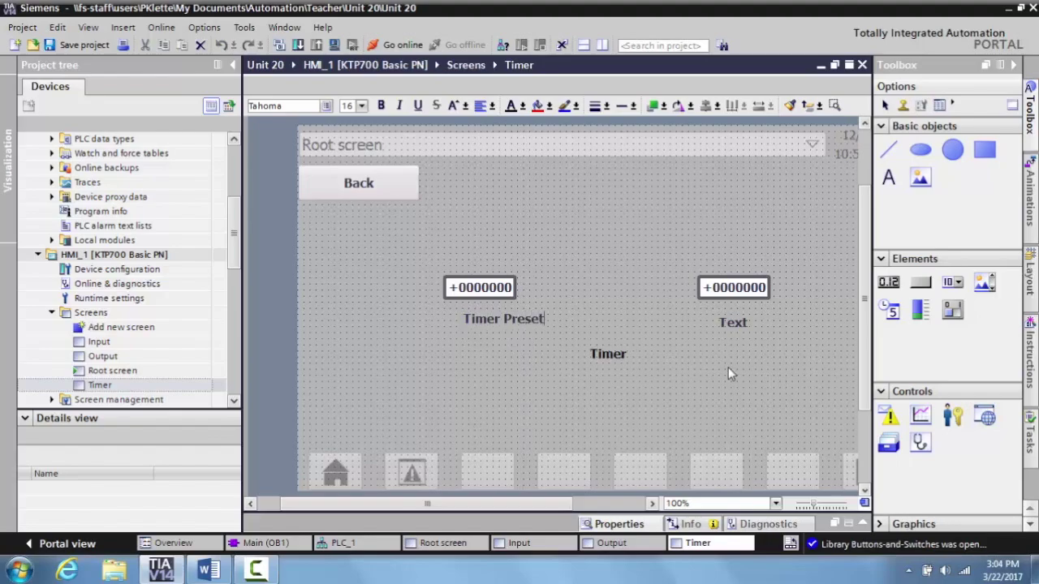
- Change the text below the right I/O field on the Timer screen to Timer ACC
{"action": "left_click", "coordinate": [735, 324]}
{"action": "double_click", "coordinate": [735, 325]}
{"action": "type", "text": "Timer"}
{"action": "key", "text": "Return"}
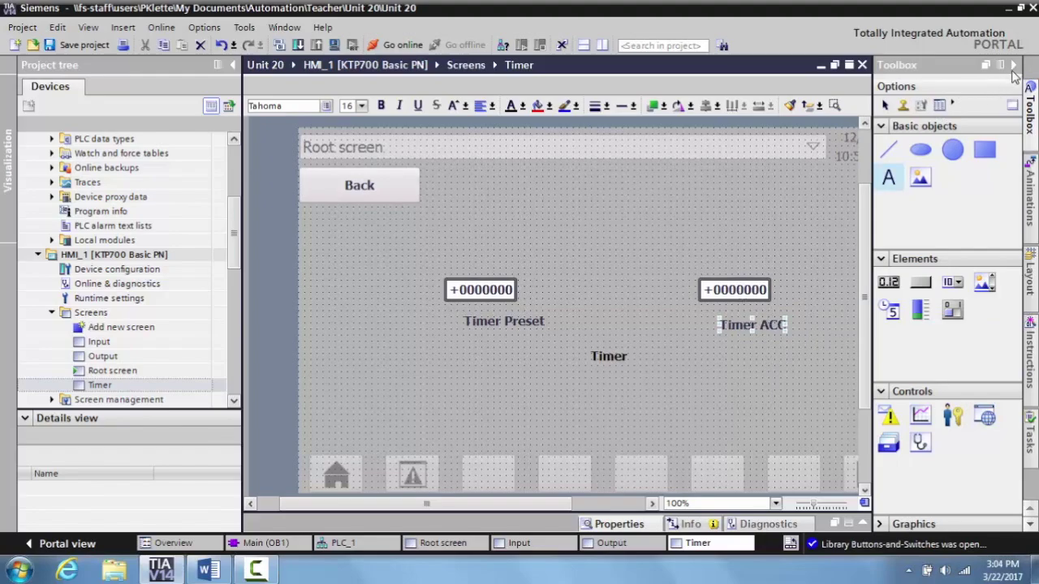
- Set the Timer 1 ACC I/O field's format pattern to 99999 with three decimal places
{"action": "left_click", "coordinate": [1013, 65]}
{"action": "double_click", "coordinate": [730, 289]}
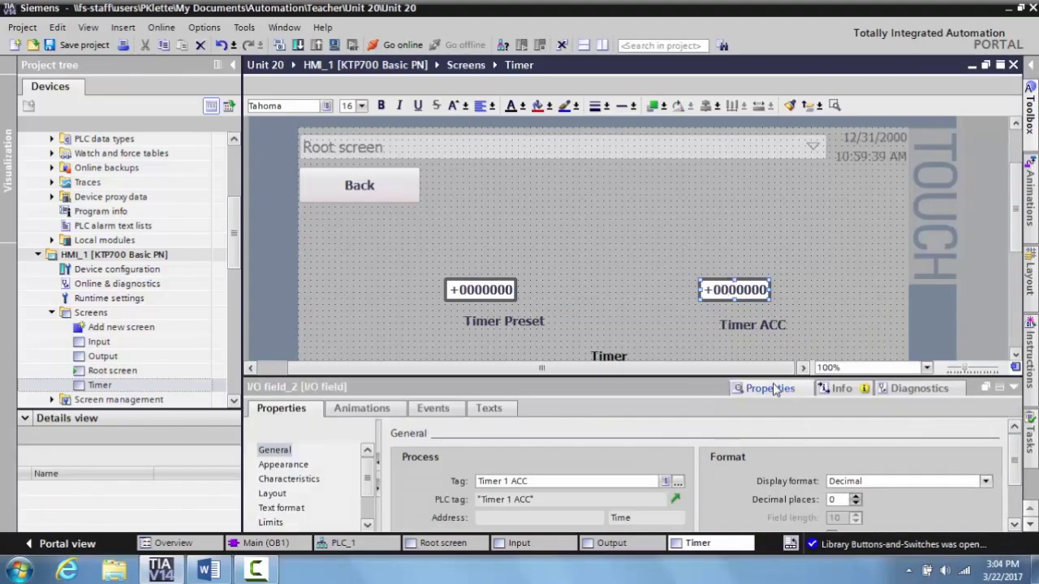
{"action": "left_click_drag", "start_coordinate": [764, 377], "coordinate": [765, 327]}
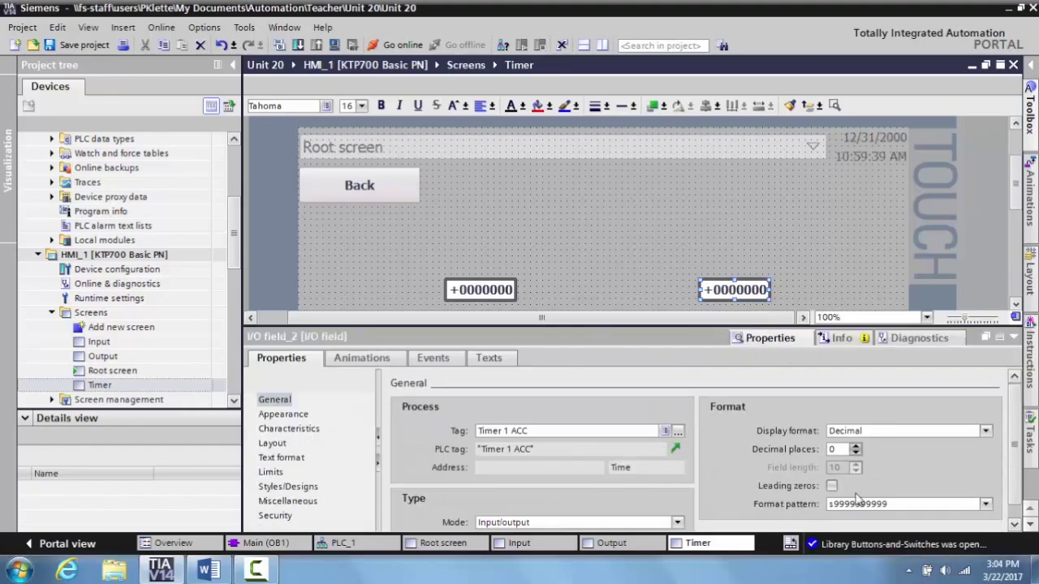
{"action": "left_click", "coordinate": [986, 505]}
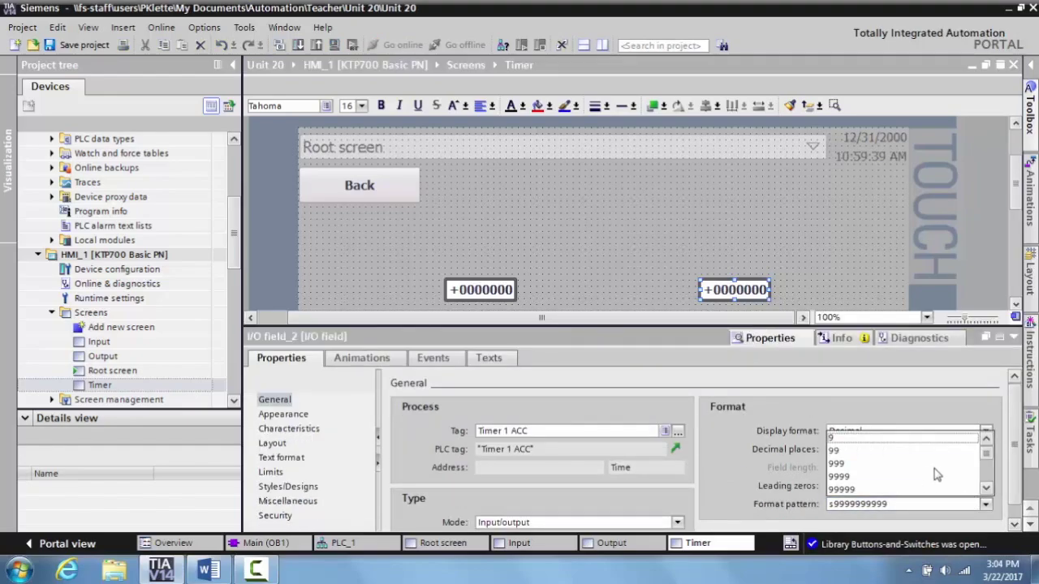
{"action": "left_click", "coordinate": [891, 491]}
{"action": "left_click", "coordinate": [856, 447]}
{"action": "left_click", "coordinate": [856, 447]}
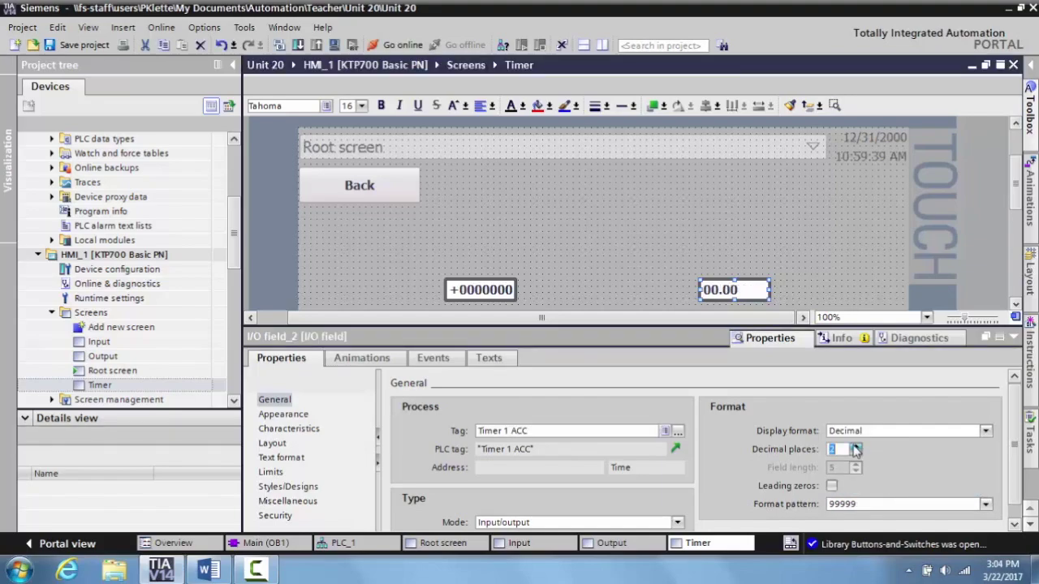
{"action": "left_click", "coordinate": [1014, 339]}
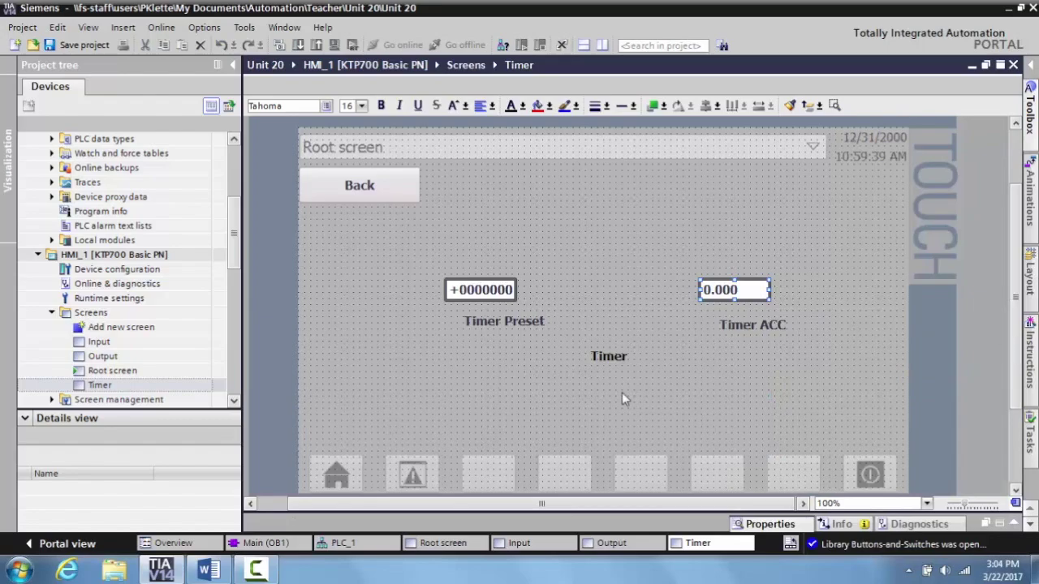
- Centre the Timer Preset and Timer ACC labels horizontally under their I/O fields
{"action": "left_click_drag", "start_coordinate": [428, 254], "coordinate": [551, 334]}
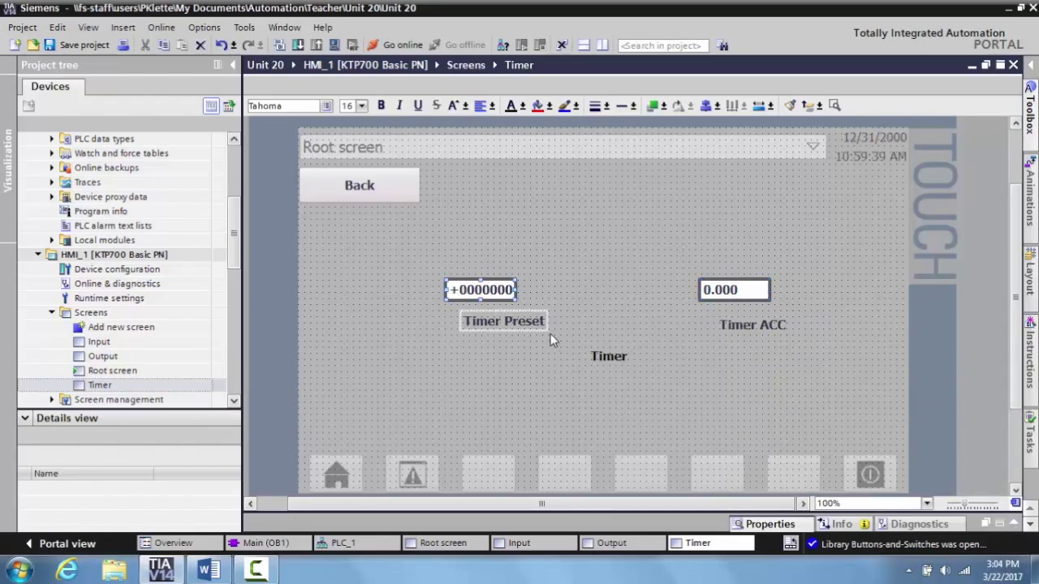
{"action": "left_click", "coordinate": [708, 116]}
{"action": "left_click_drag", "start_coordinate": [673, 258], "coordinate": [791, 347]}
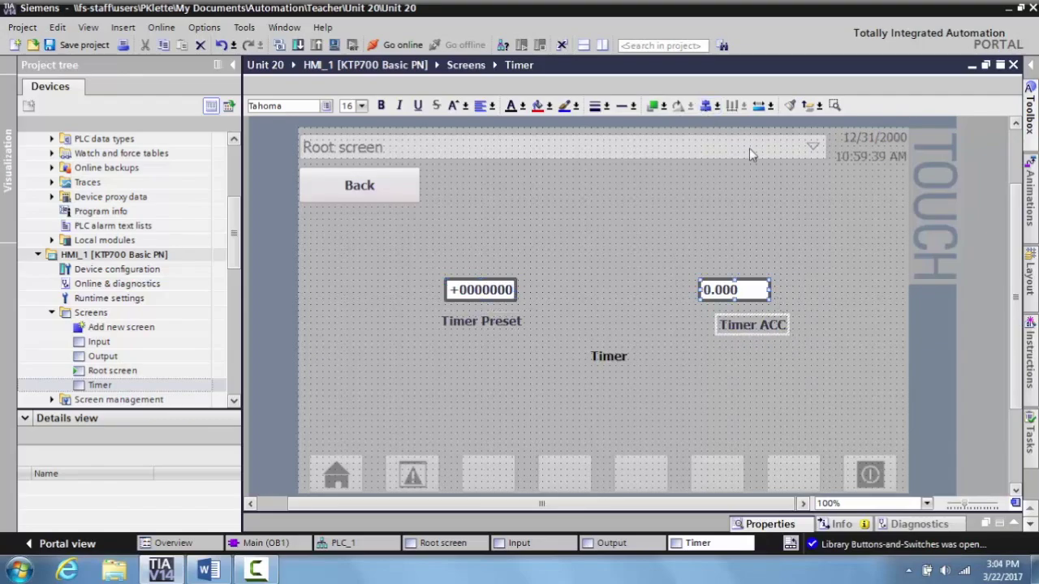
{"action": "left_click", "coordinate": [708, 107]}
{"action": "left_click", "coordinate": [724, 374]}
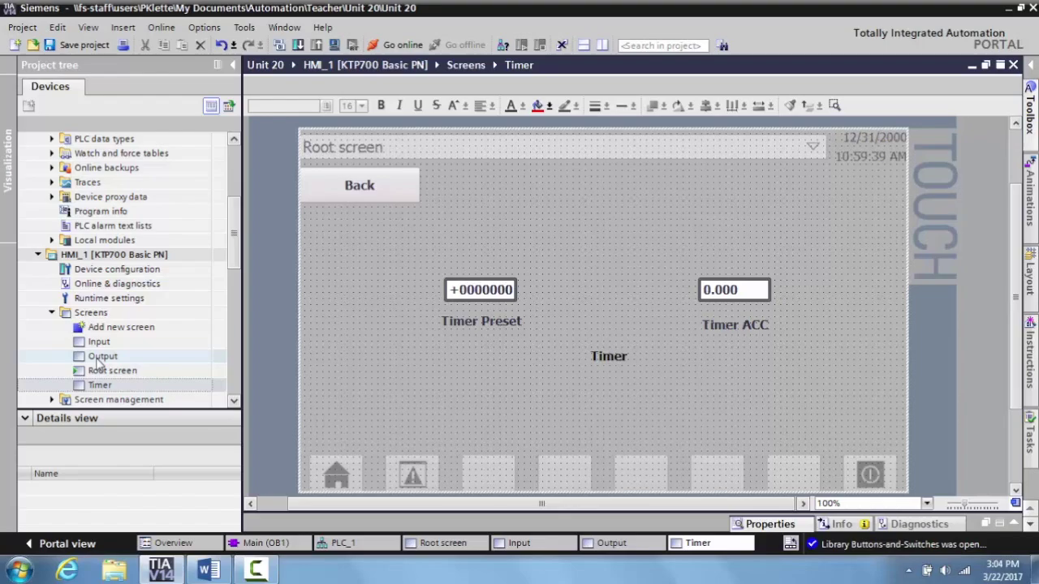
- Add a button for the Output screen below Back on the Timer screen and resize it to match the Back button's width
{"action": "left_click", "coordinate": [96, 360]}
{"action": "left_click_drag", "start_coordinate": [100, 362], "coordinate": [351, 269]}
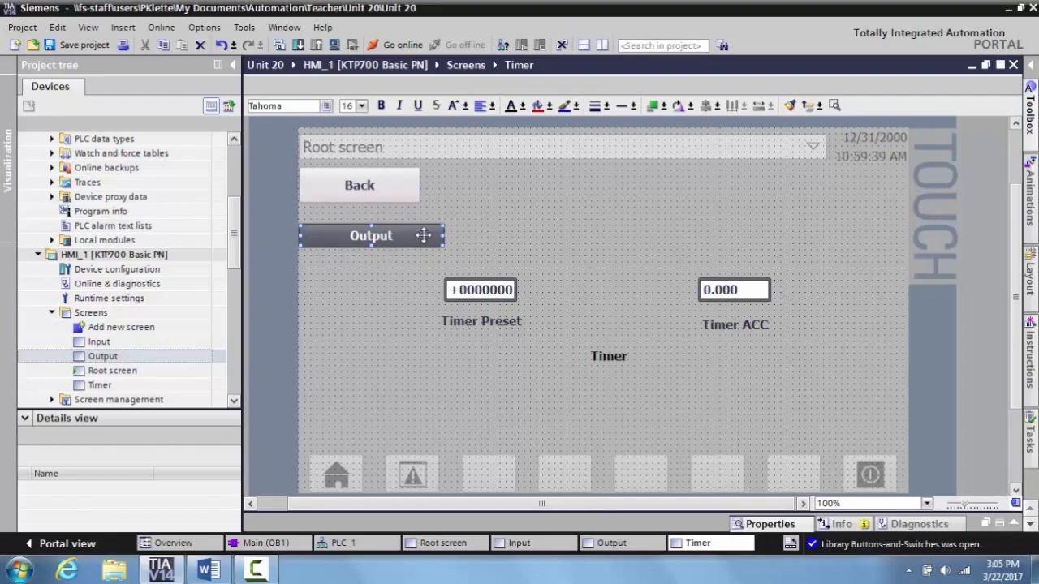
{"action": "left_click_drag", "start_coordinate": [443, 245], "coordinate": [421, 259]}
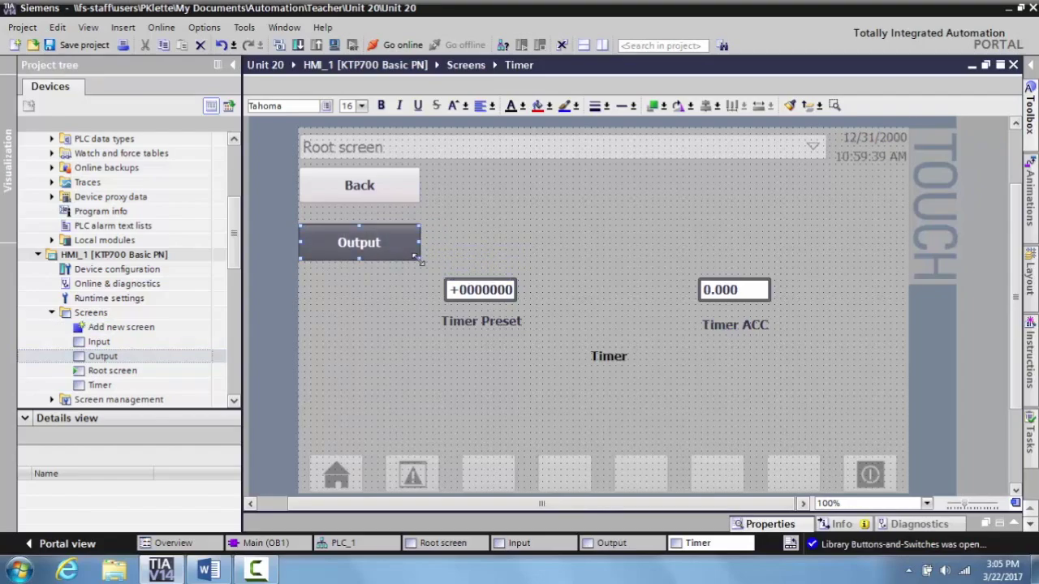
- Open the Output screen, add a button for the Input screen below Back, and match it to the Back button's width
{"action": "double_click", "coordinate": [101, 357]}
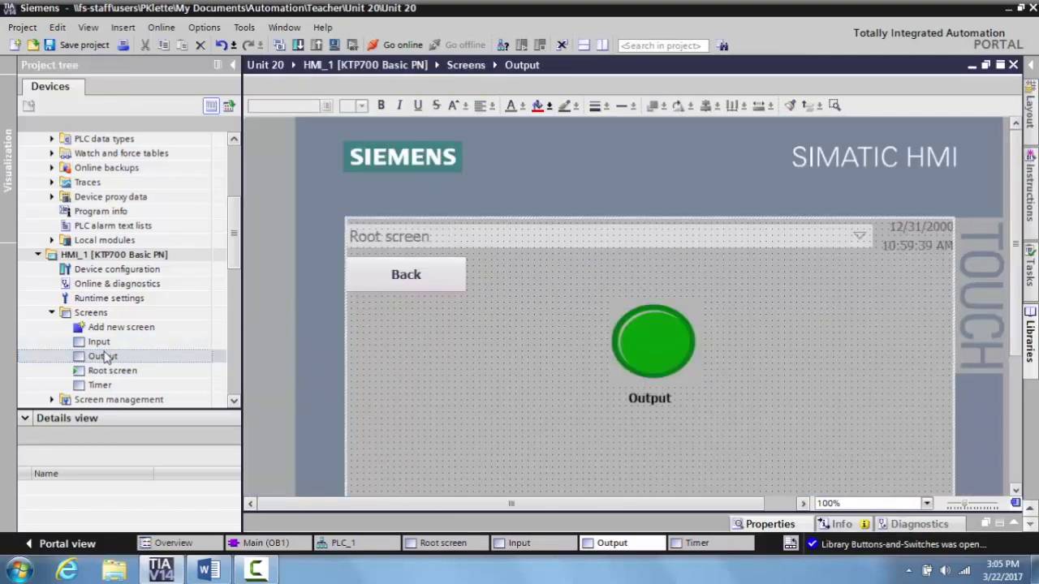
{"action": "left_click_drag", "start_coordinate": [97, 347], "coordinate": [419, 328]}
{"action": "left_click_drag", "start_coordinate": [489, 327], "coordinate": [459, 353]}
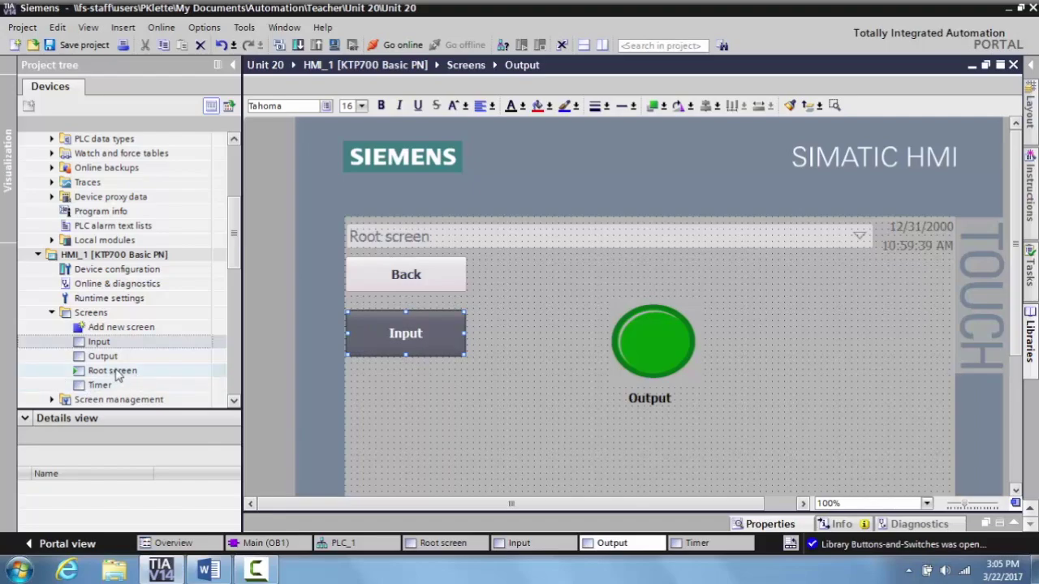
- Switch to the Root screen and download HMI_1 over PN/IE to the hmi_1 device at 192.168.0.2
{"action": "left_click_drag", "start_coordinate": [116, 375], "coordinate": [369, 501]}
{"action": "left_click", "coordinate": [438, 543]}
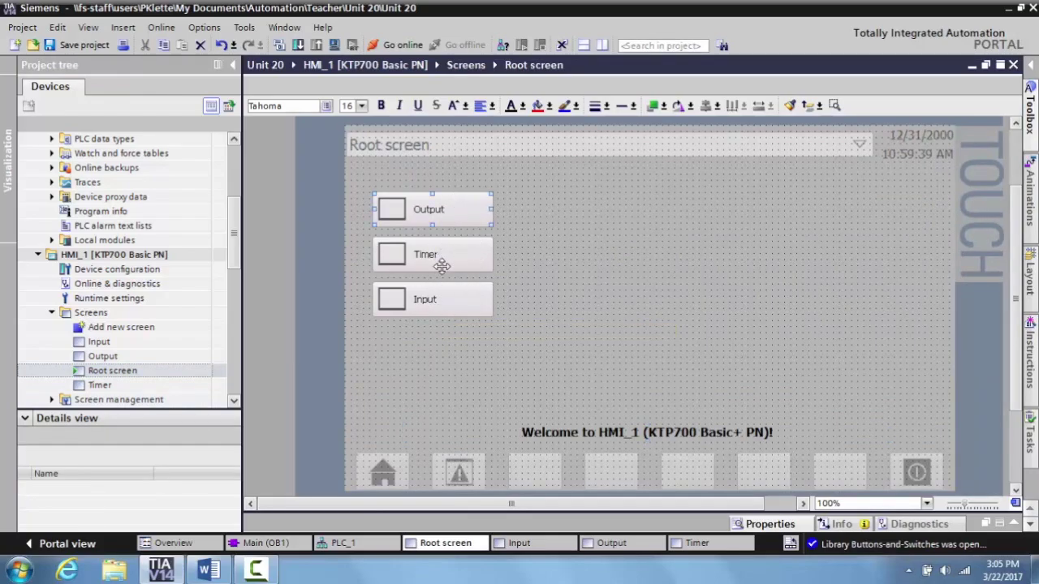
{"action": "left_click", "coordinate": [439, 302]}
{"action": "left_click", "coordinate": [298, 45]}
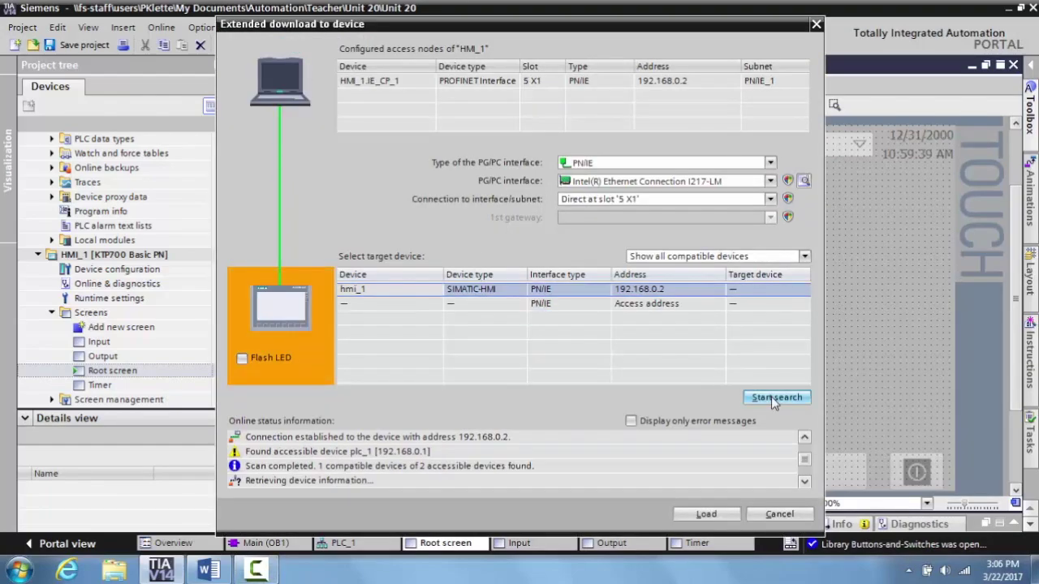
{"action": "left_click", "coordinate": [839, 514]}
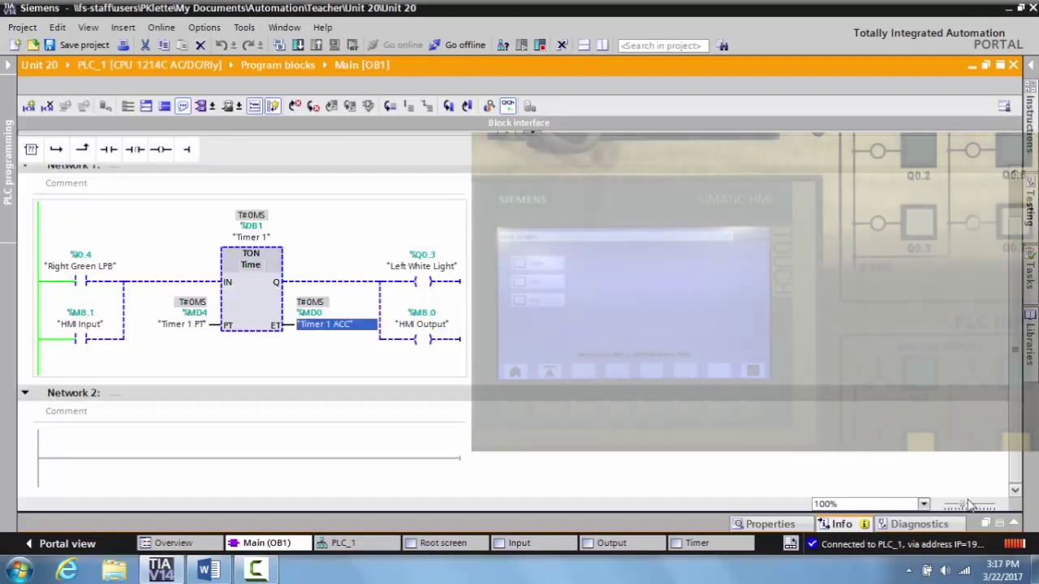